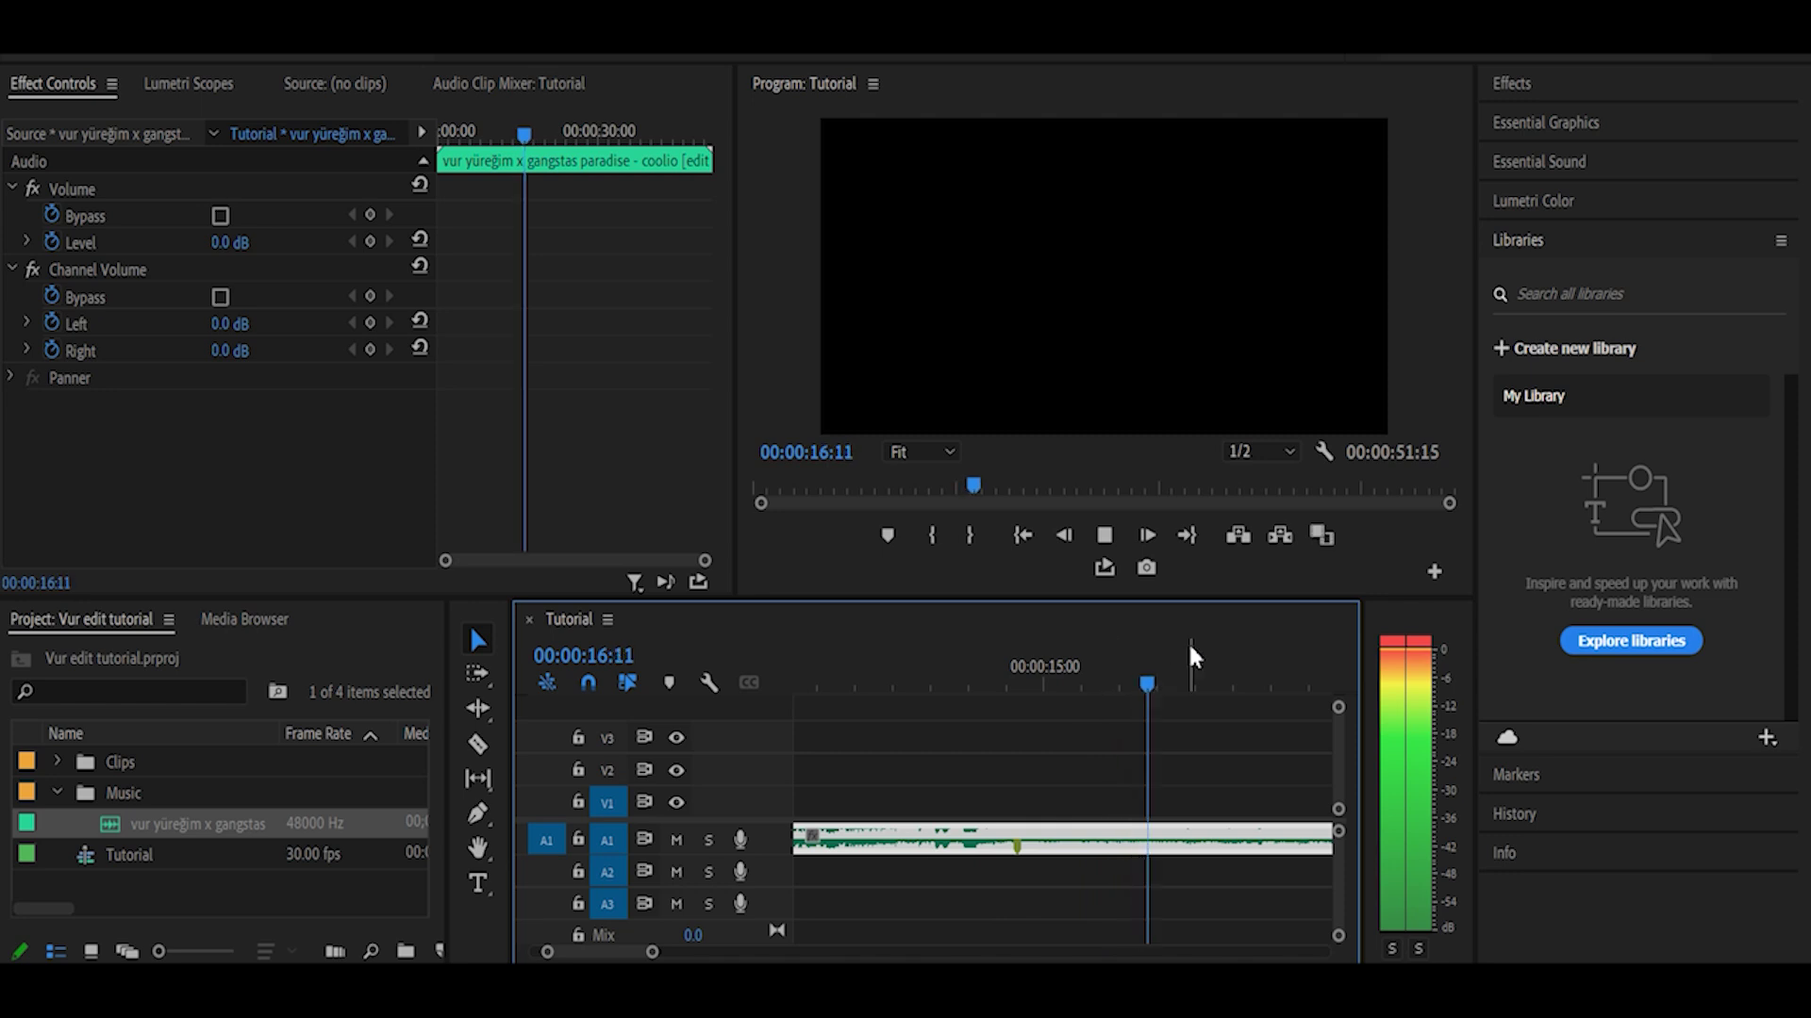
Place ODM gear (1).mp4 from the Clips bin on track V1 around 00:00:13:12, with the music clip on track A2
key(space)
click(900, 681)
click(923, 772)
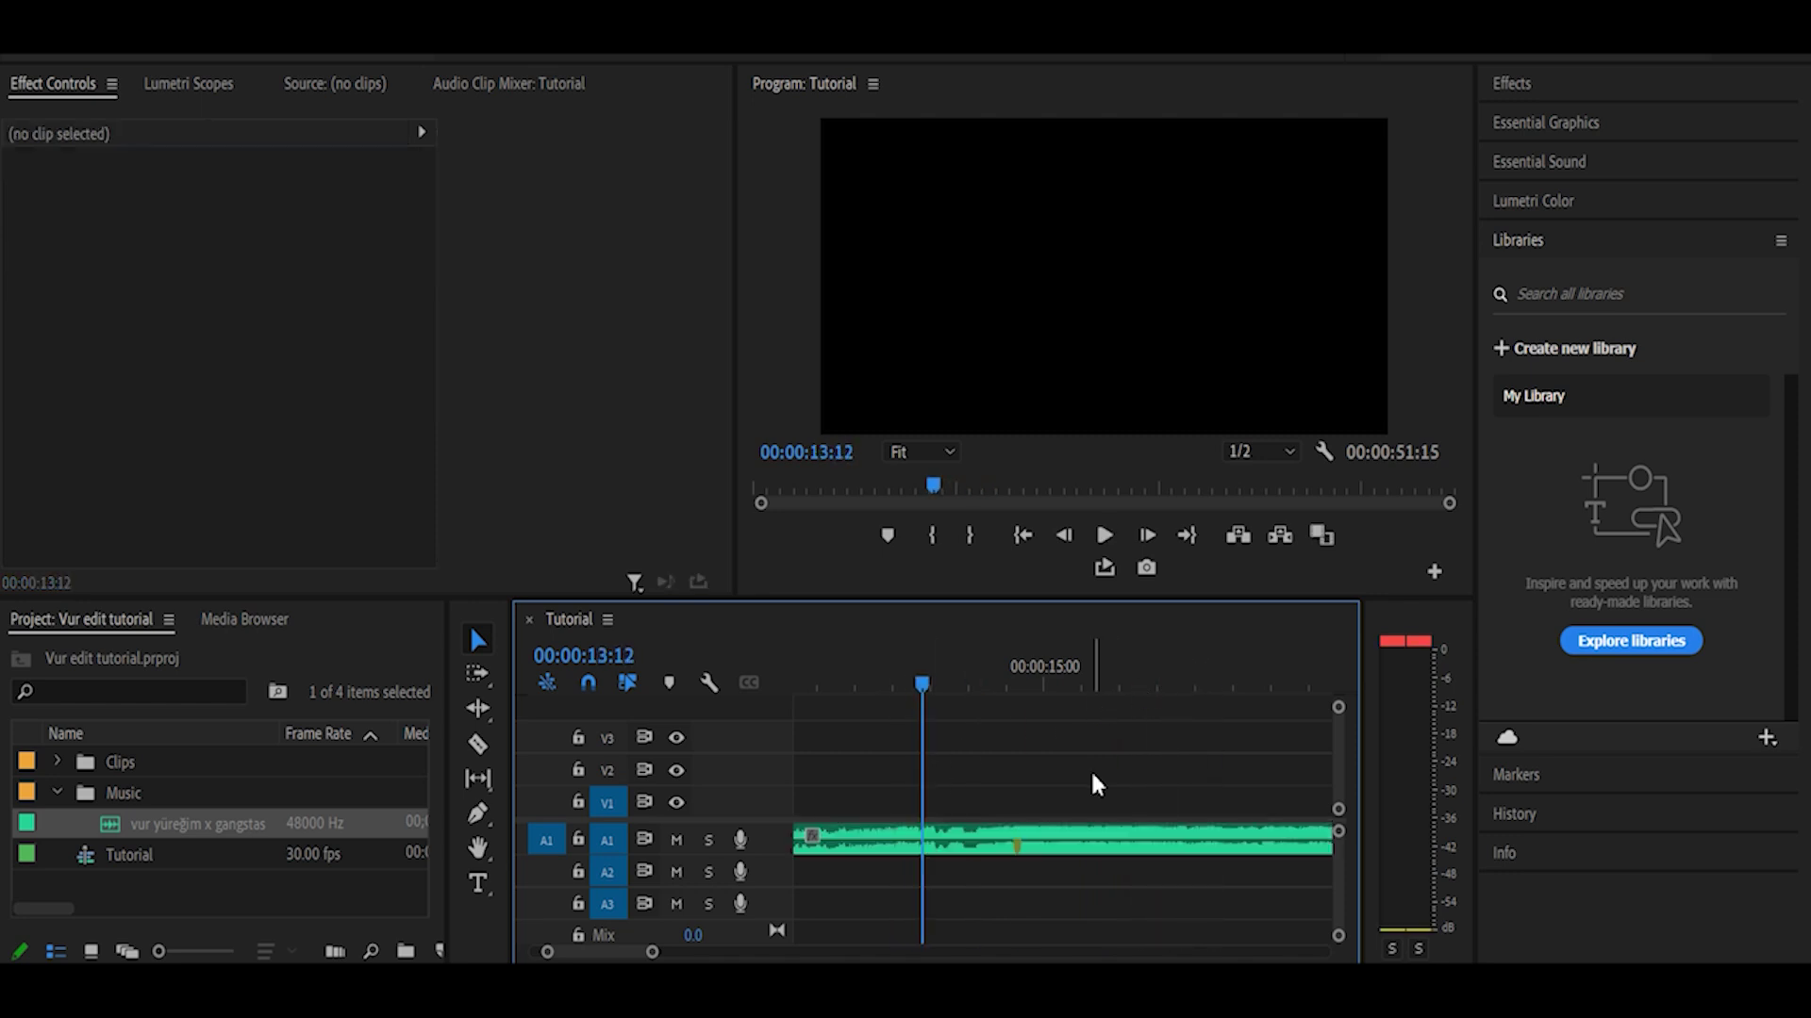
click(59, 762)
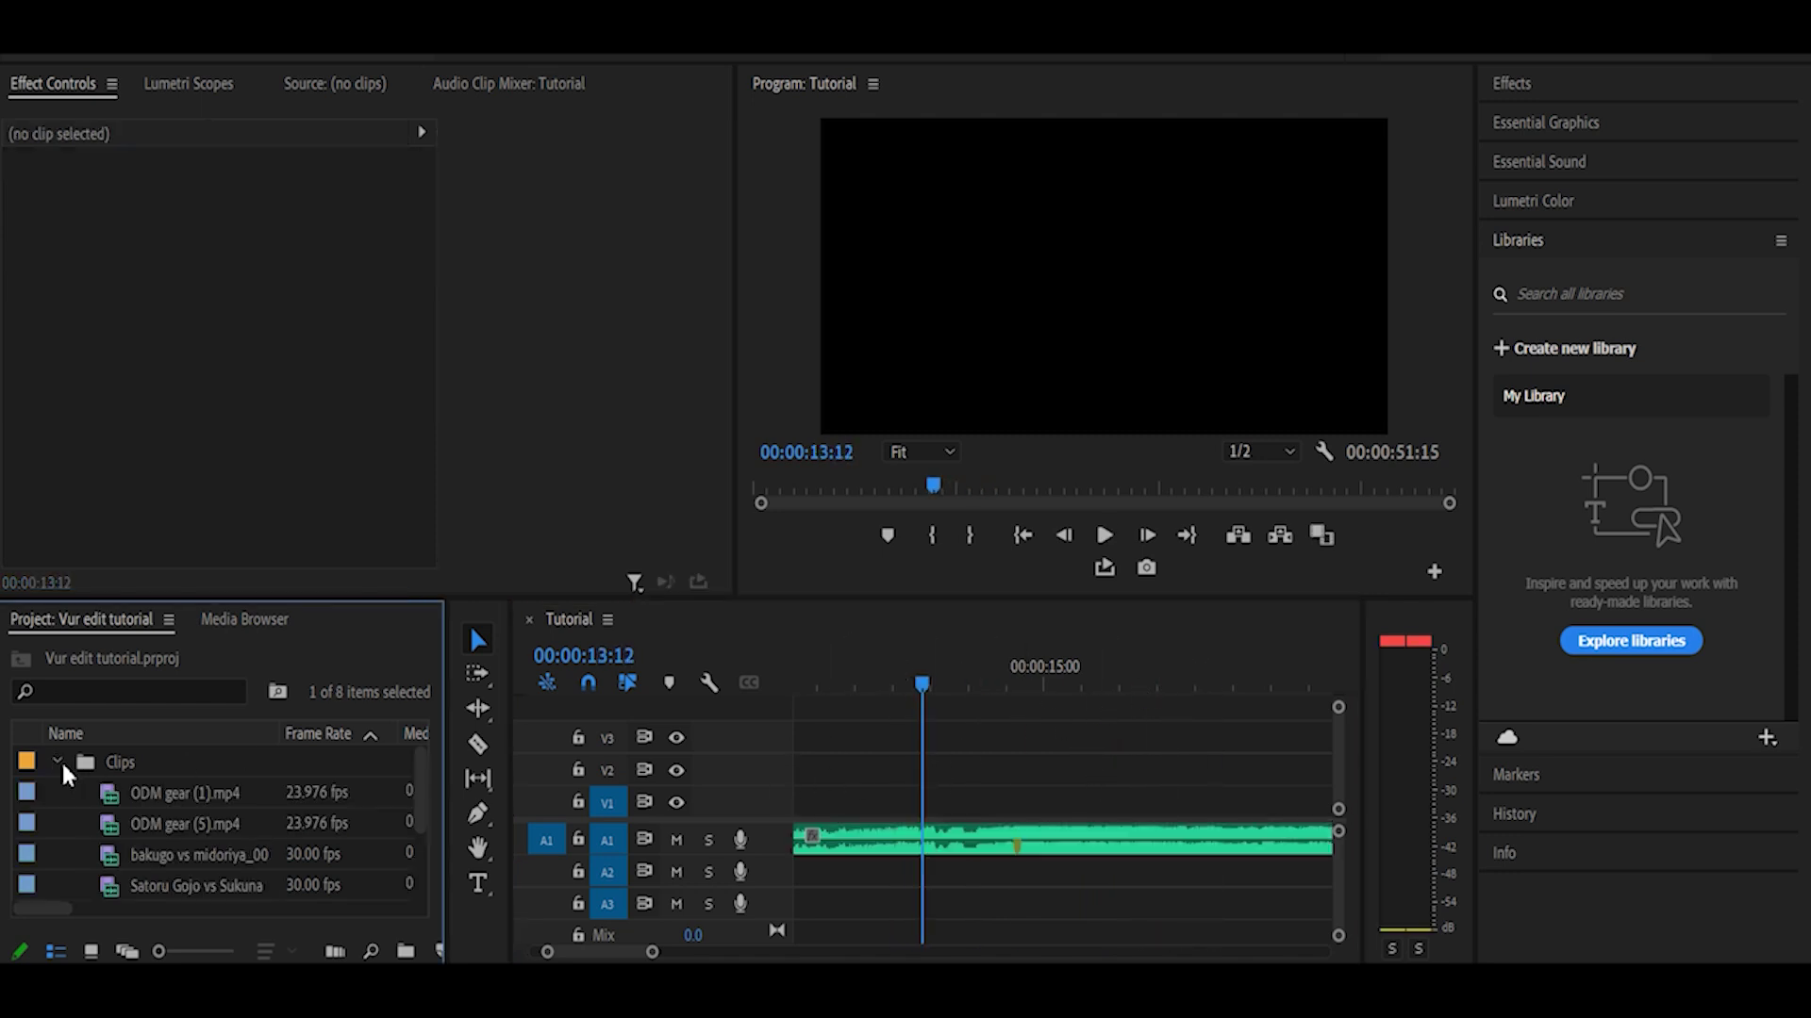
drag(161, 779, 917, 842)
drag(912, 911, 905, 881)
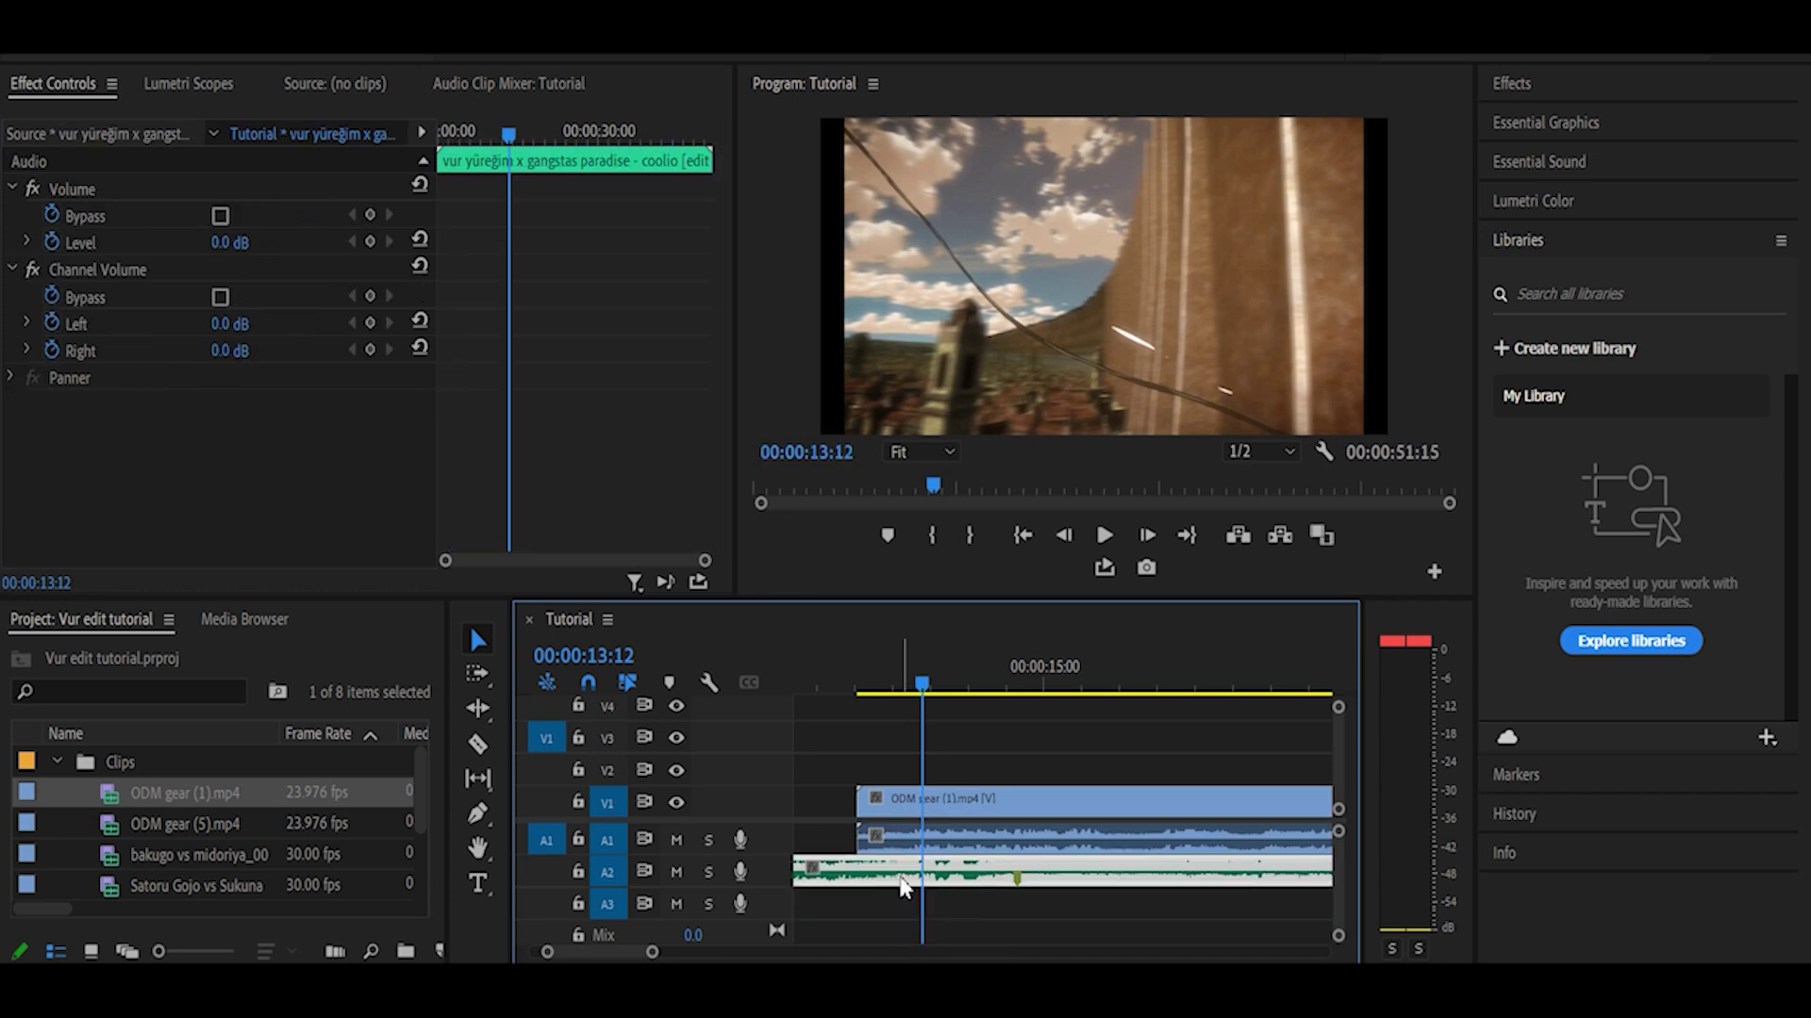
Add ODM gear (5).mp4 to track V1 directly after ODM gear (1).mp4
scroll(919, 863, up, 1)
scroll(972, 811, down, 3)
key(minus)
key(minus)
drag(184, 823, 953, 809)
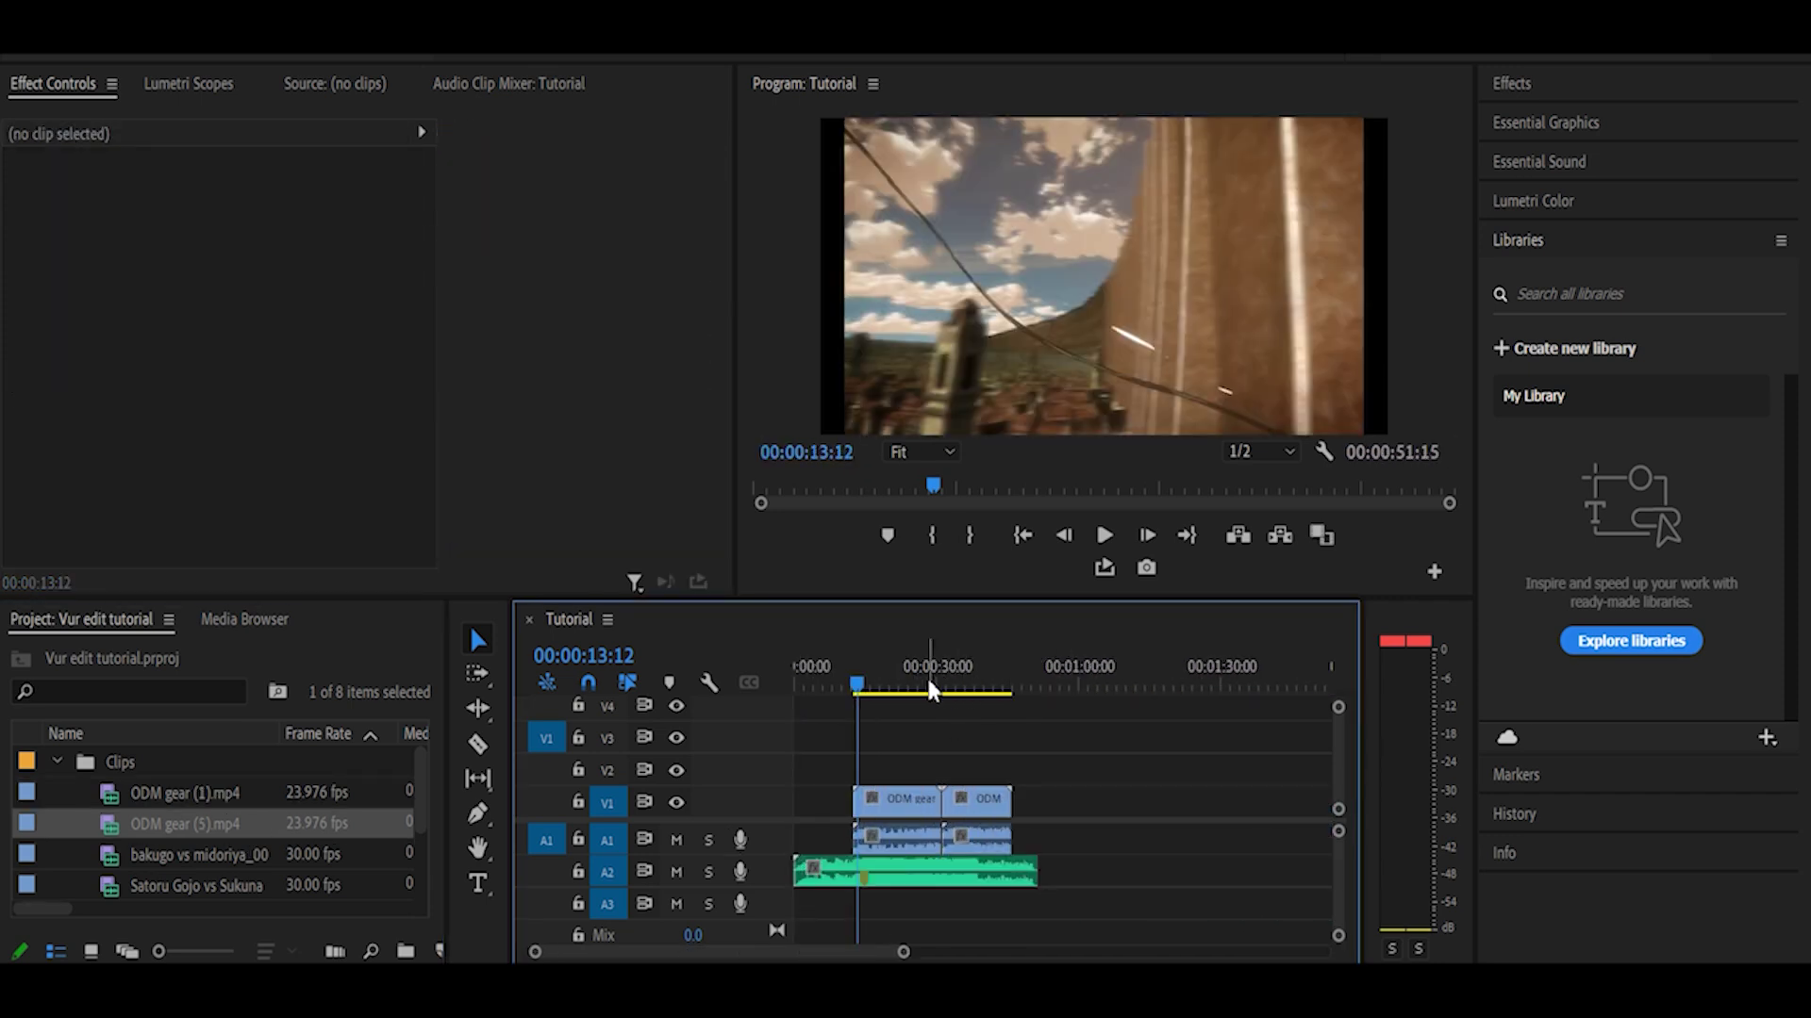
Mute the music track A2 and play through the two ODM gear clips
key(space)
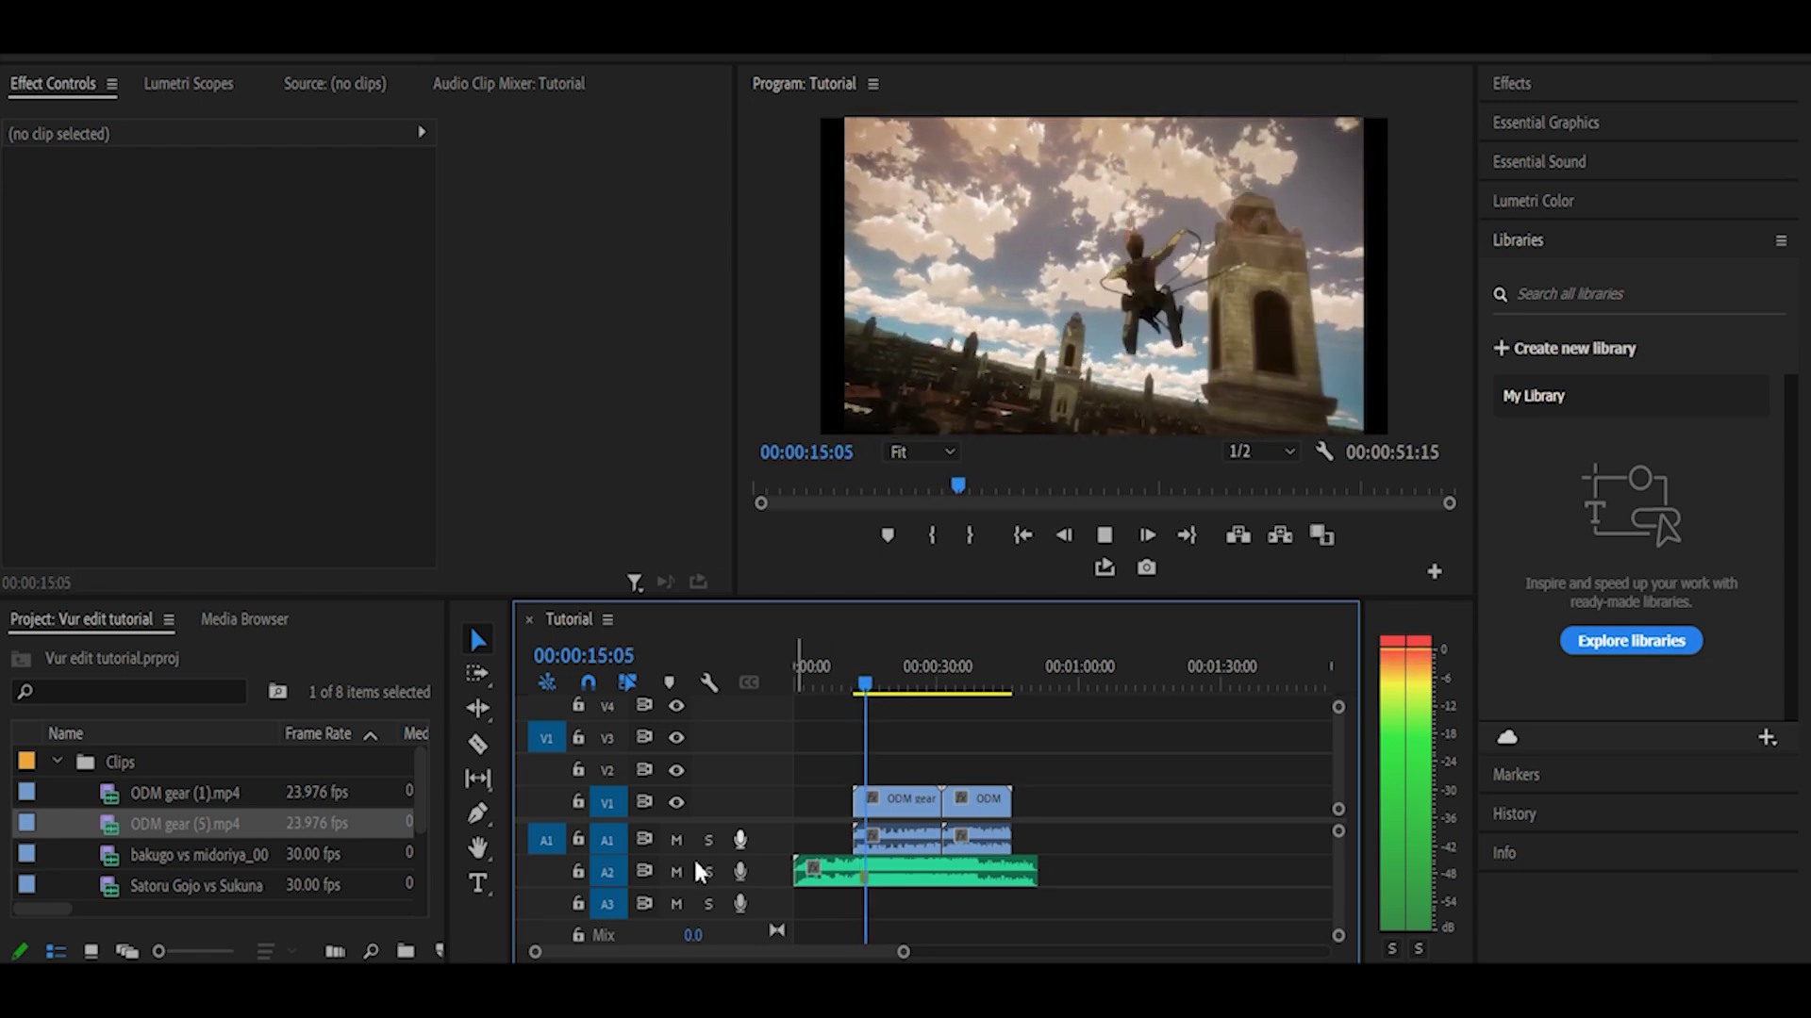
click(672, 871)
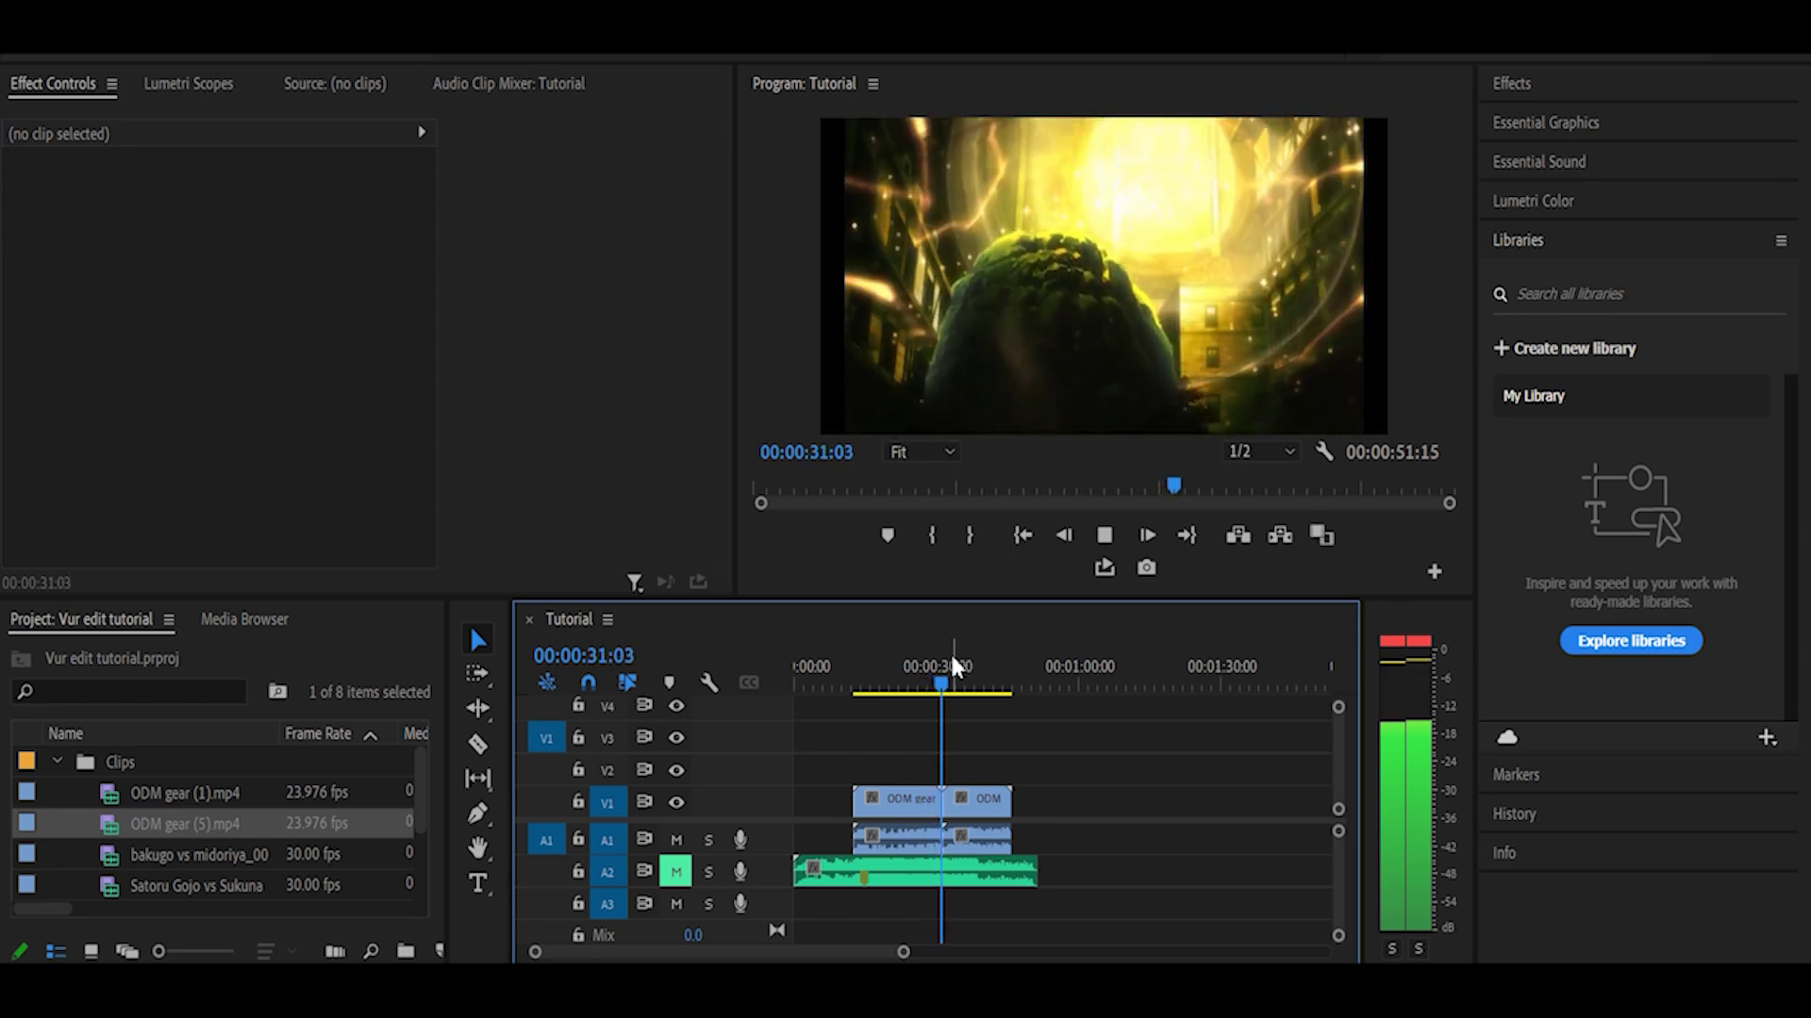
click(948, 669)
key(space)
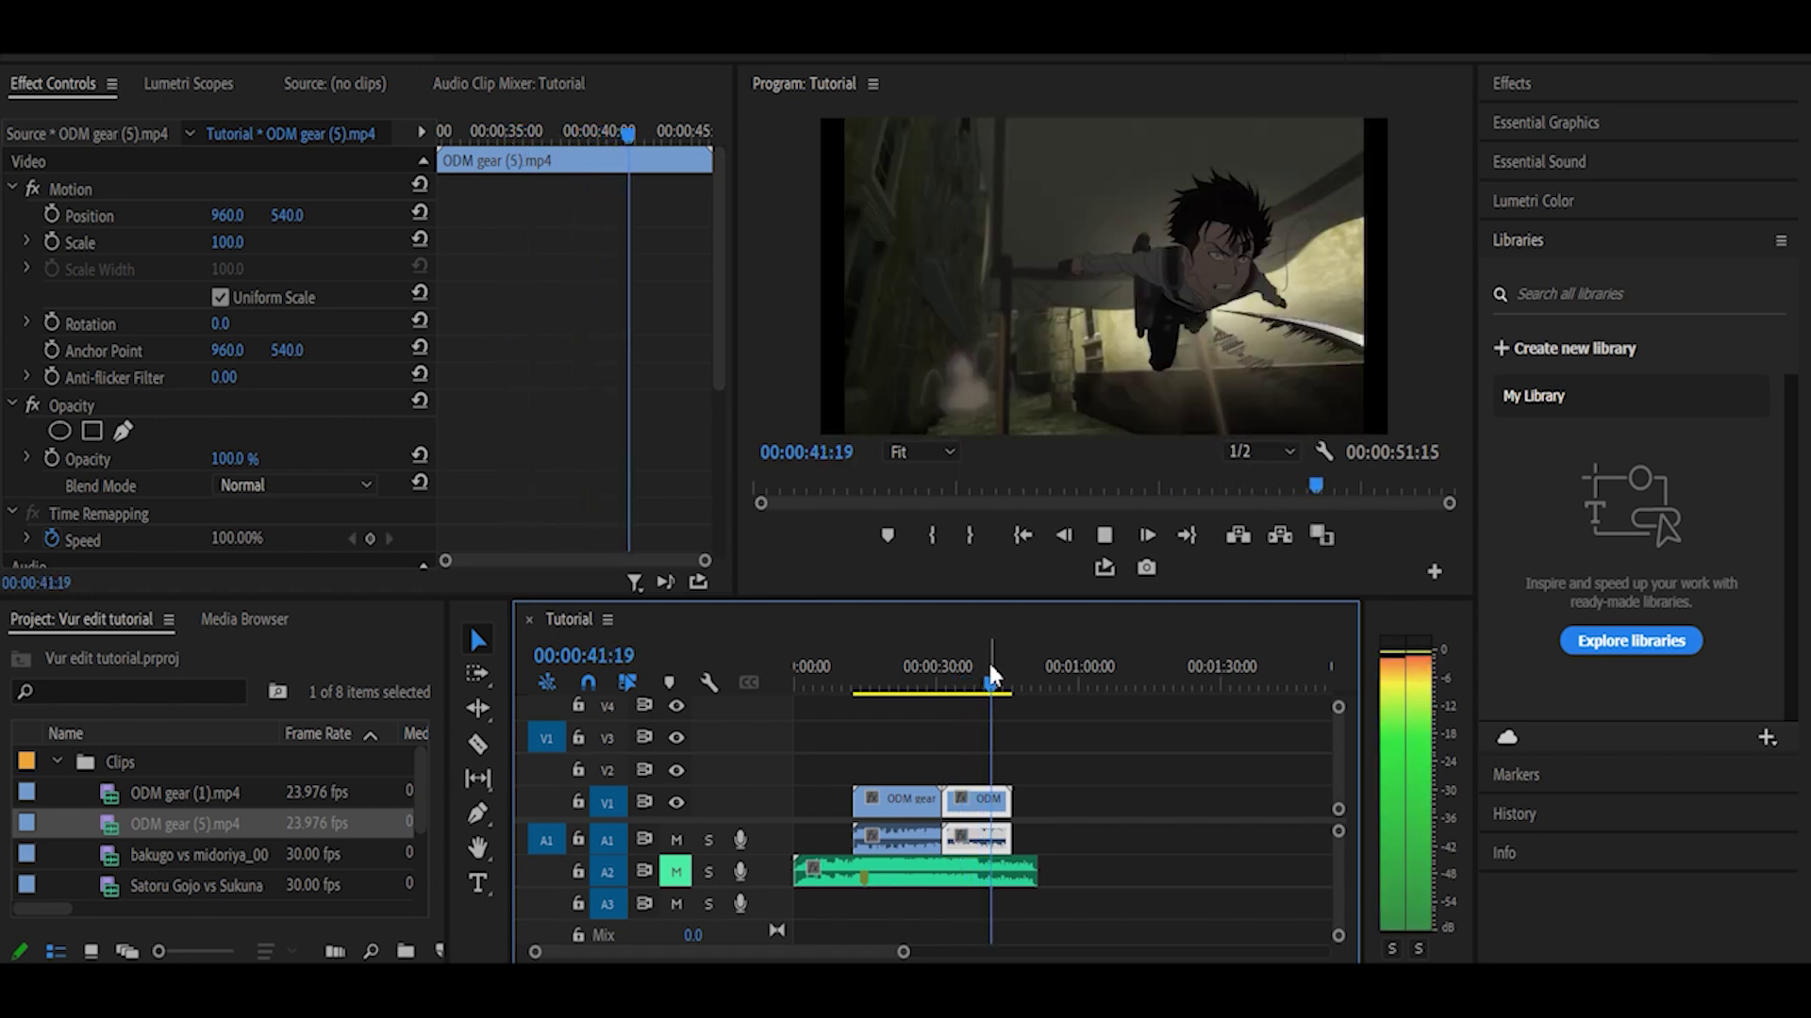
Cut ODM gear (5).mp4 at 00:00:40:05 and delete the part after the cut
mouse_move(988, 674)
mouse_down()
mouse_move(950, 684)
mouse_move(935, 719)
mouse_move(972, 722)
mouse_move(983, 699)
mouse_up()
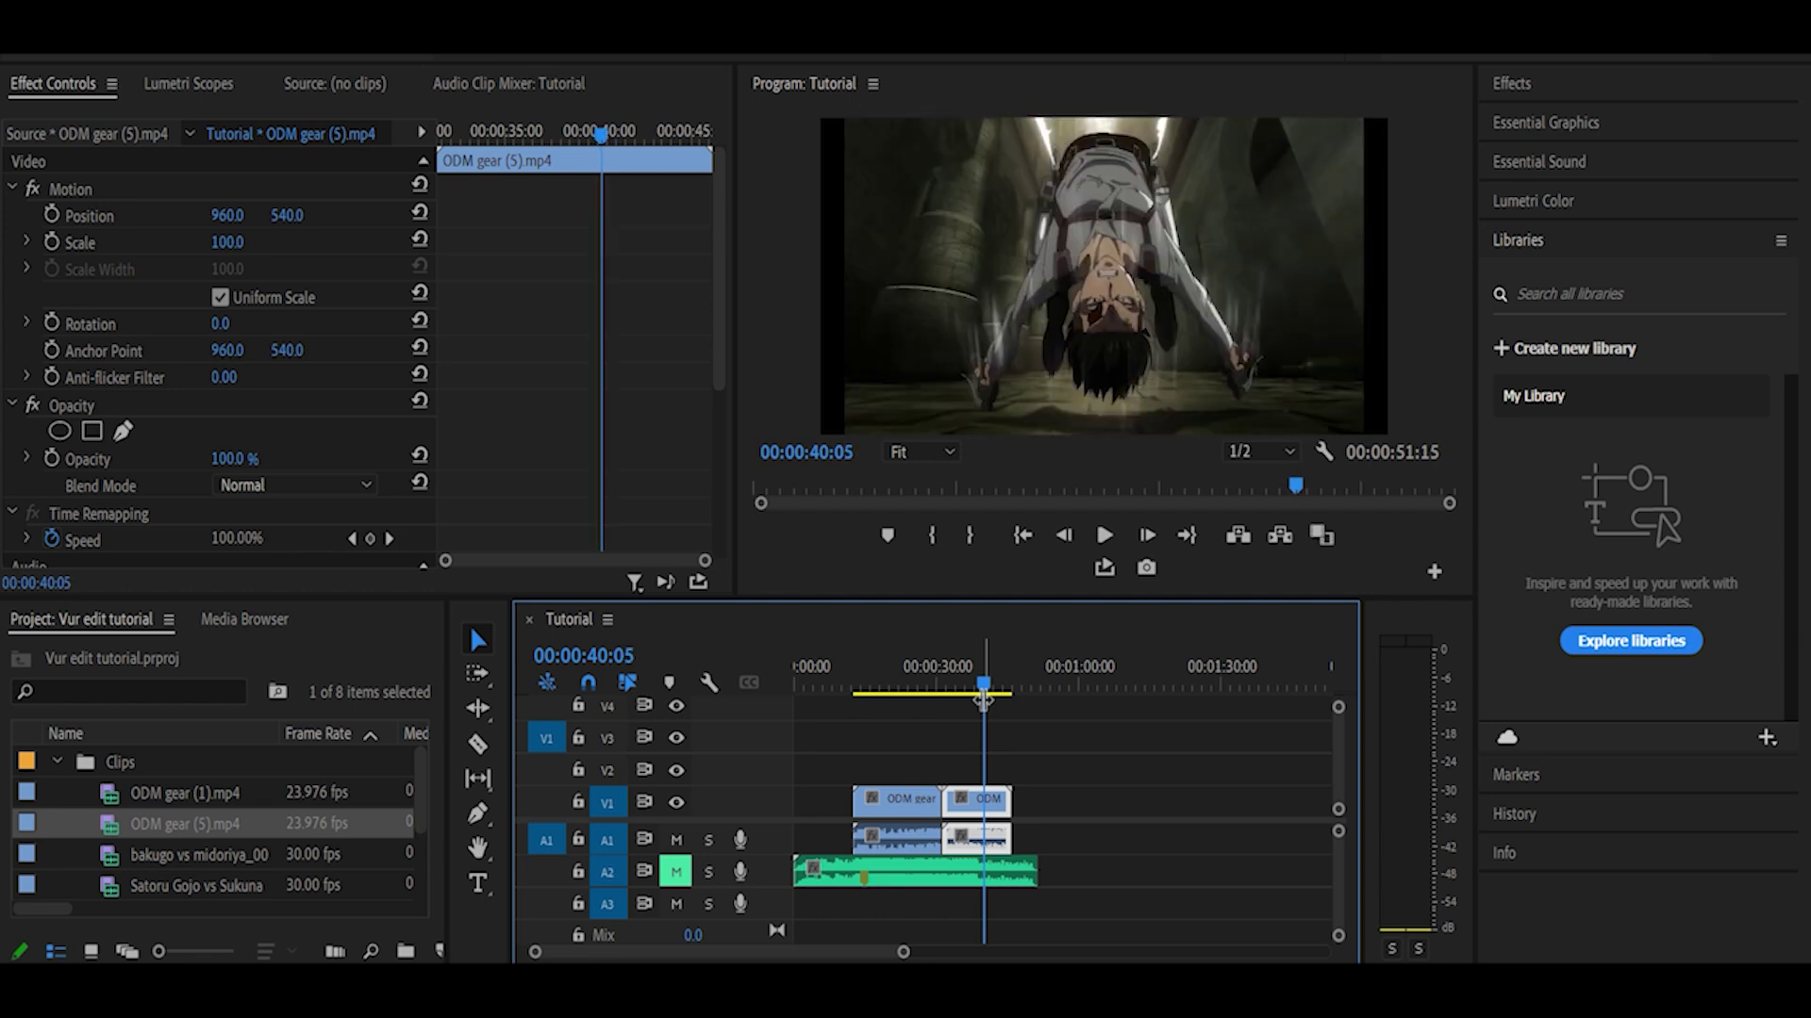
key(Left)
key(Right)
click(991, 802)
key(v)
click(996, 809)
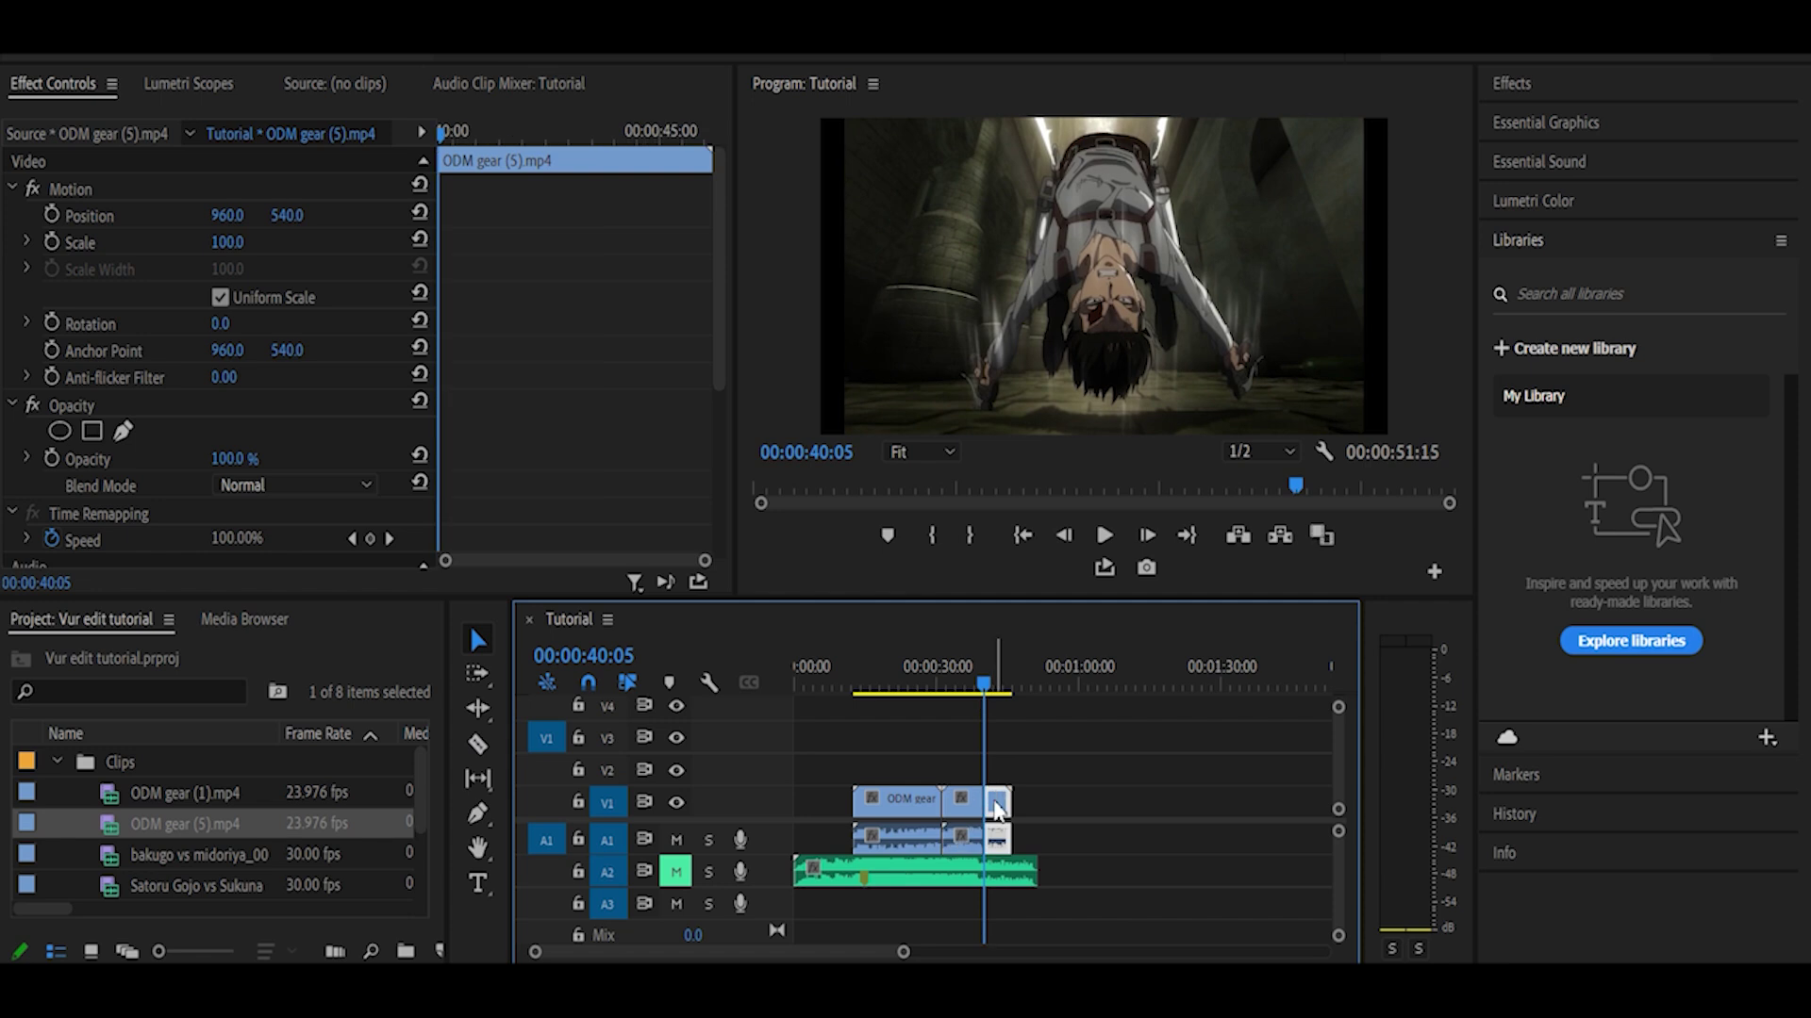
key(Delete)
Move ODM gear (1).mp4 behind the trimmed ODM gear (5).mp4 and shift both clips earlier to begin at about 22 seconds
drag(905, 798, 972, 809)
click(1025, 809)
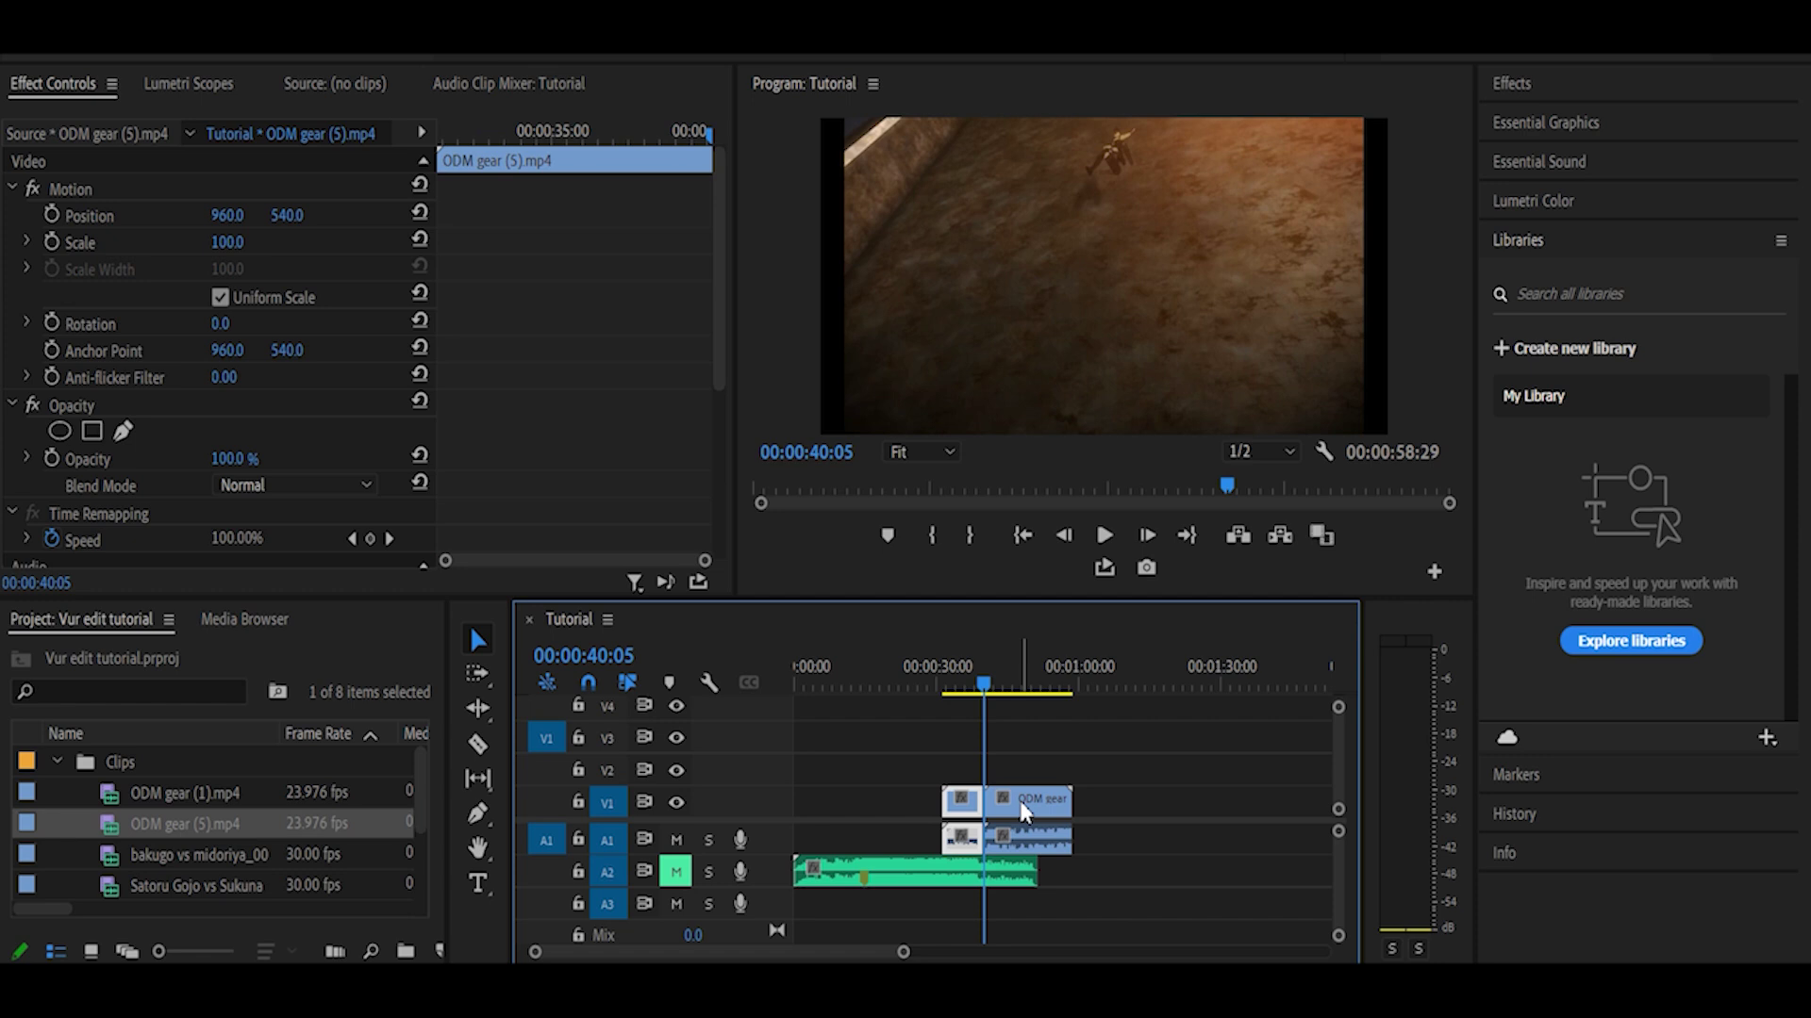
shift+click(1025, 811)
key(shift+2)
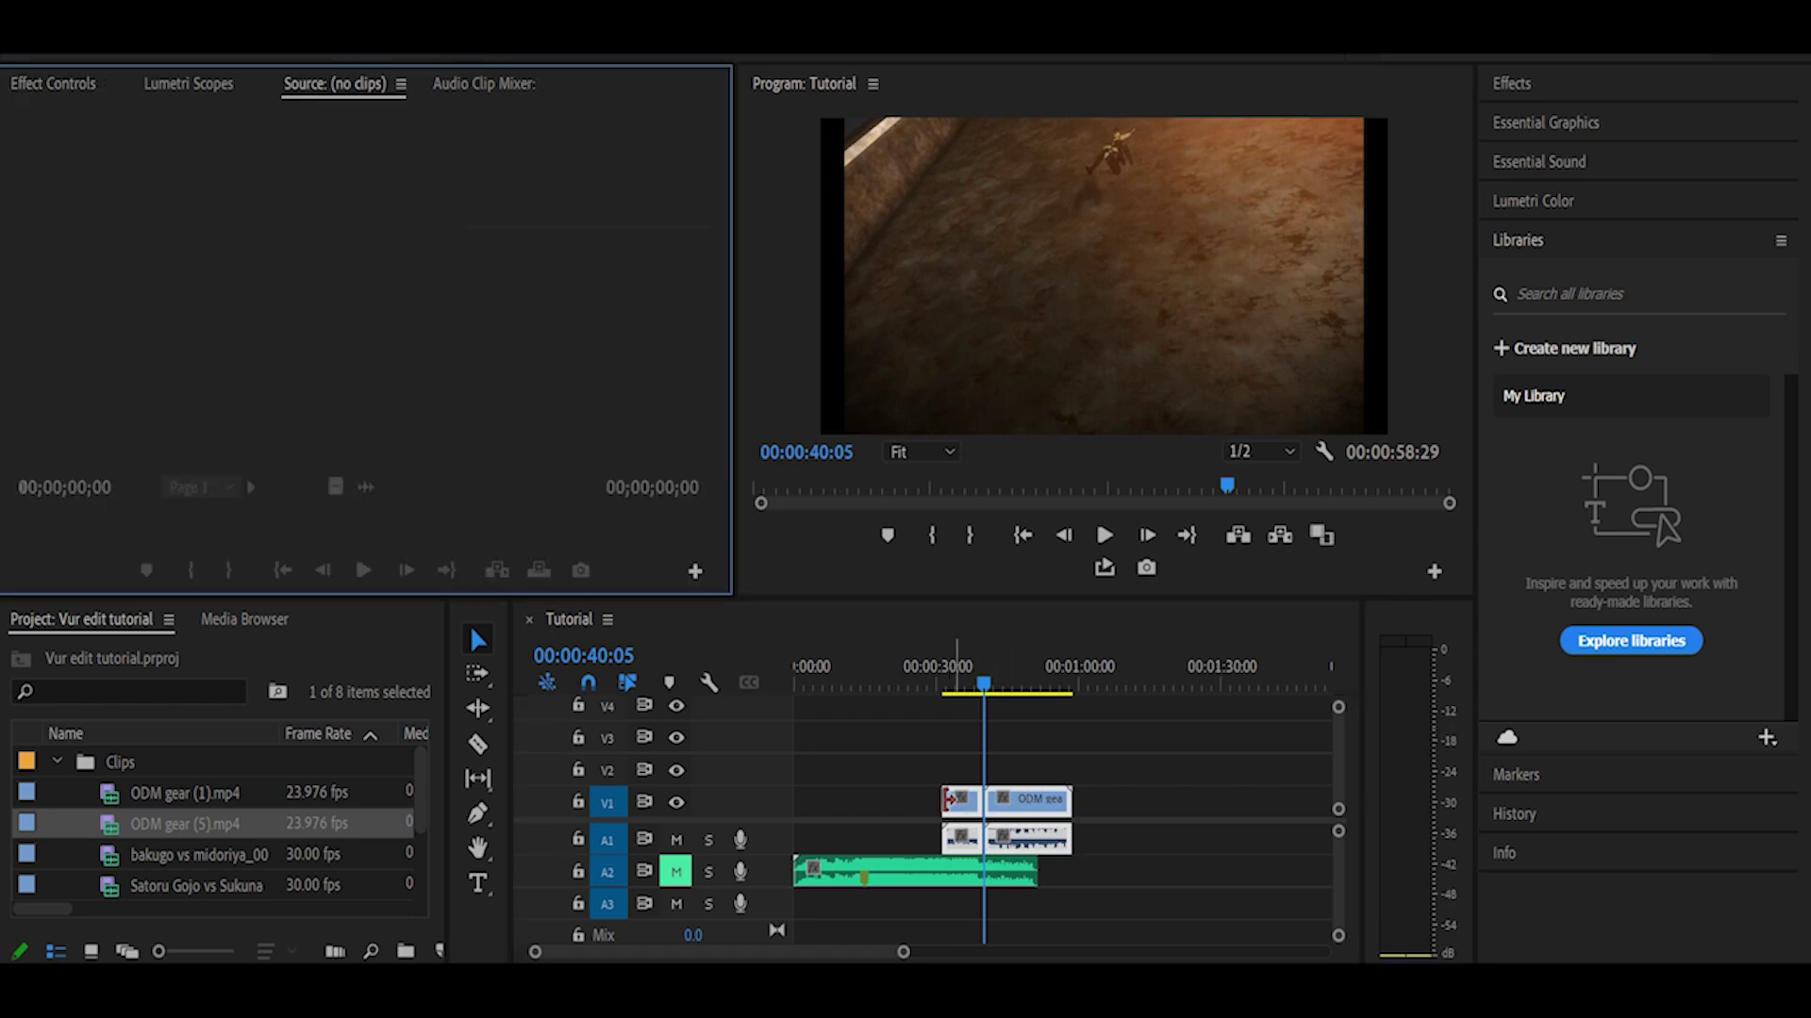
drag(992, 688, 869, 687)
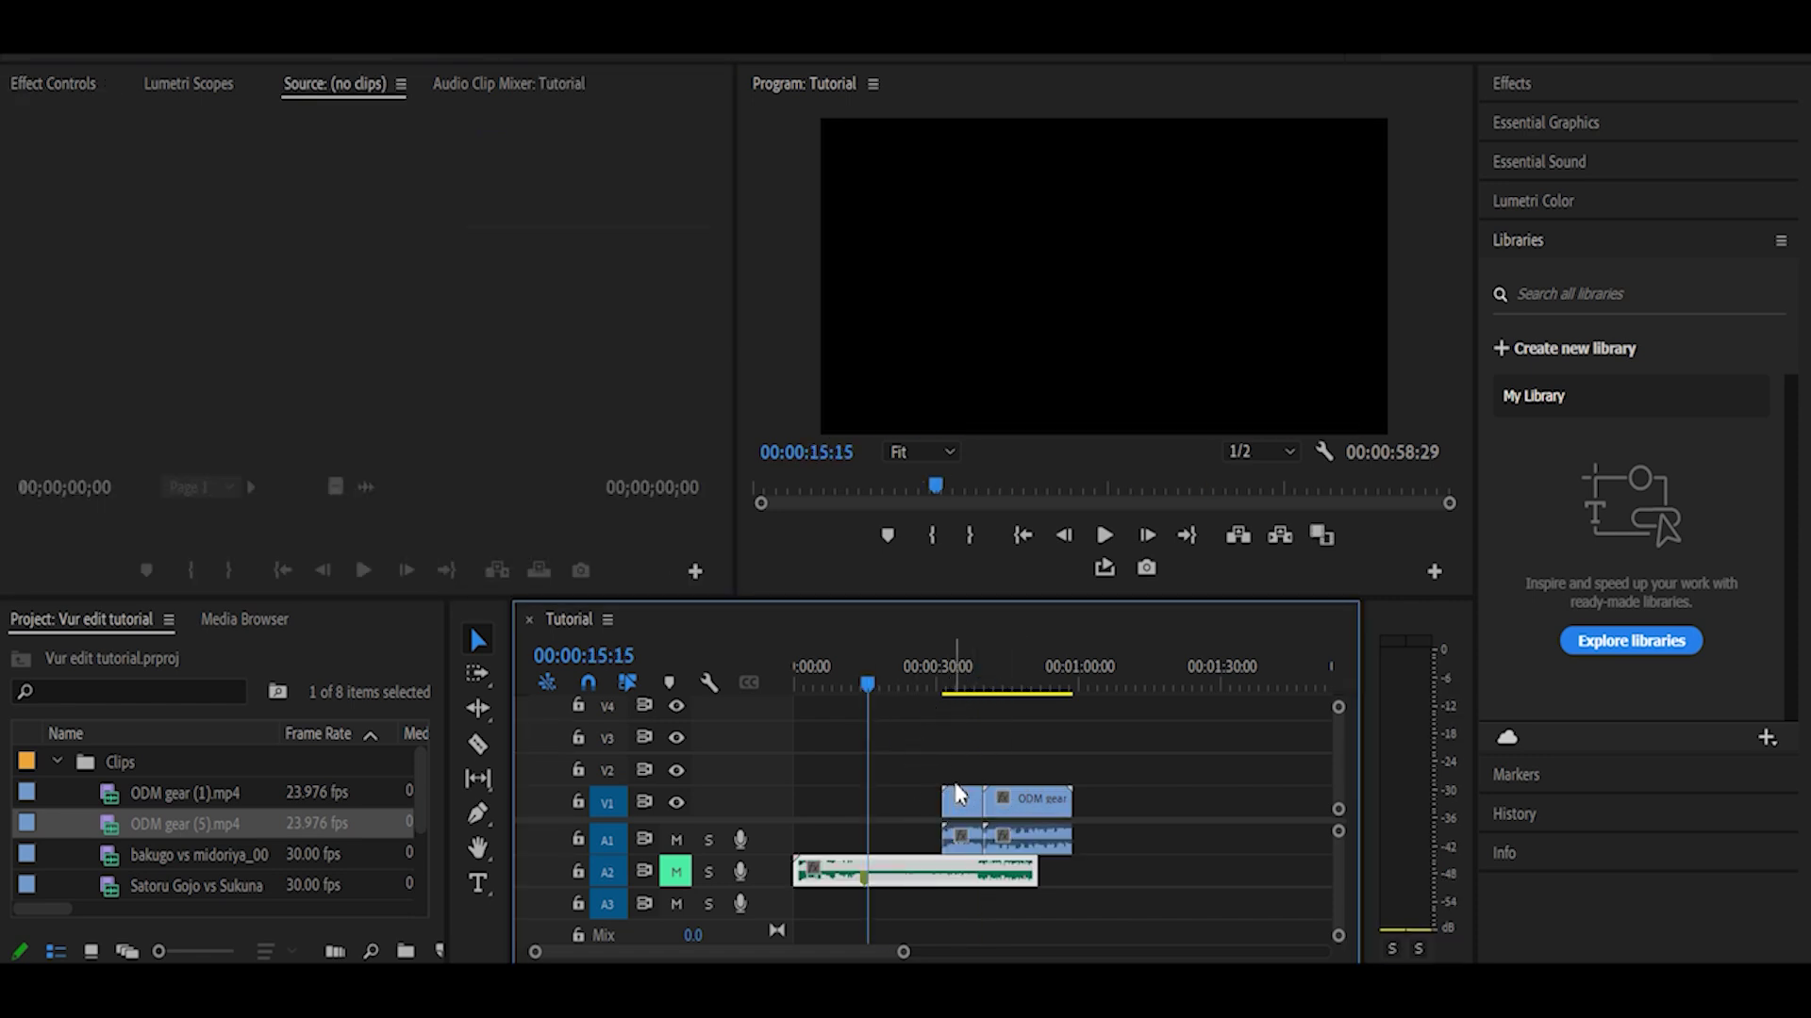
click(957, 795)
shift+click(1018, 813)
drag(1018, 813, 977, 813)
Trim away the part of ODM gear (1).mp4 before 00:00:46:27 and attach the remainder to the end of ODM gear (5).mp4
drag(906, 686, 1020, 667)
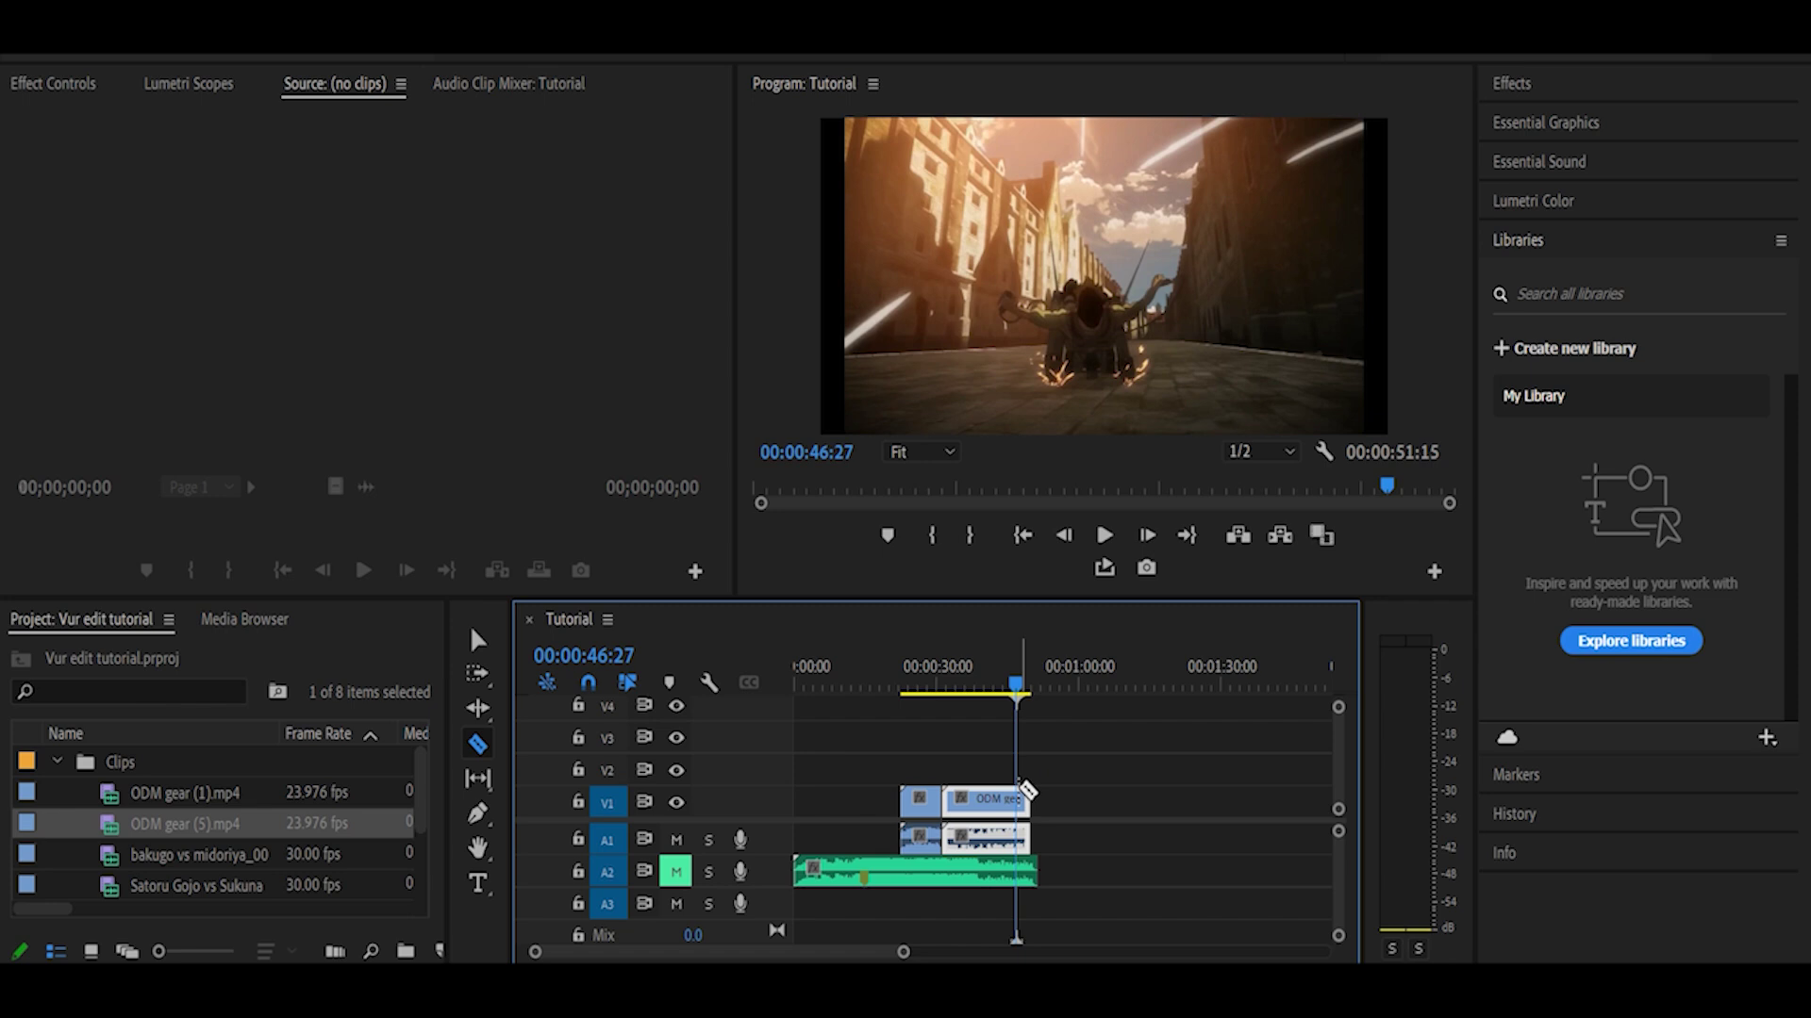
click(1016, 800)
key(v)
click(1002, 799)
key(Delete)
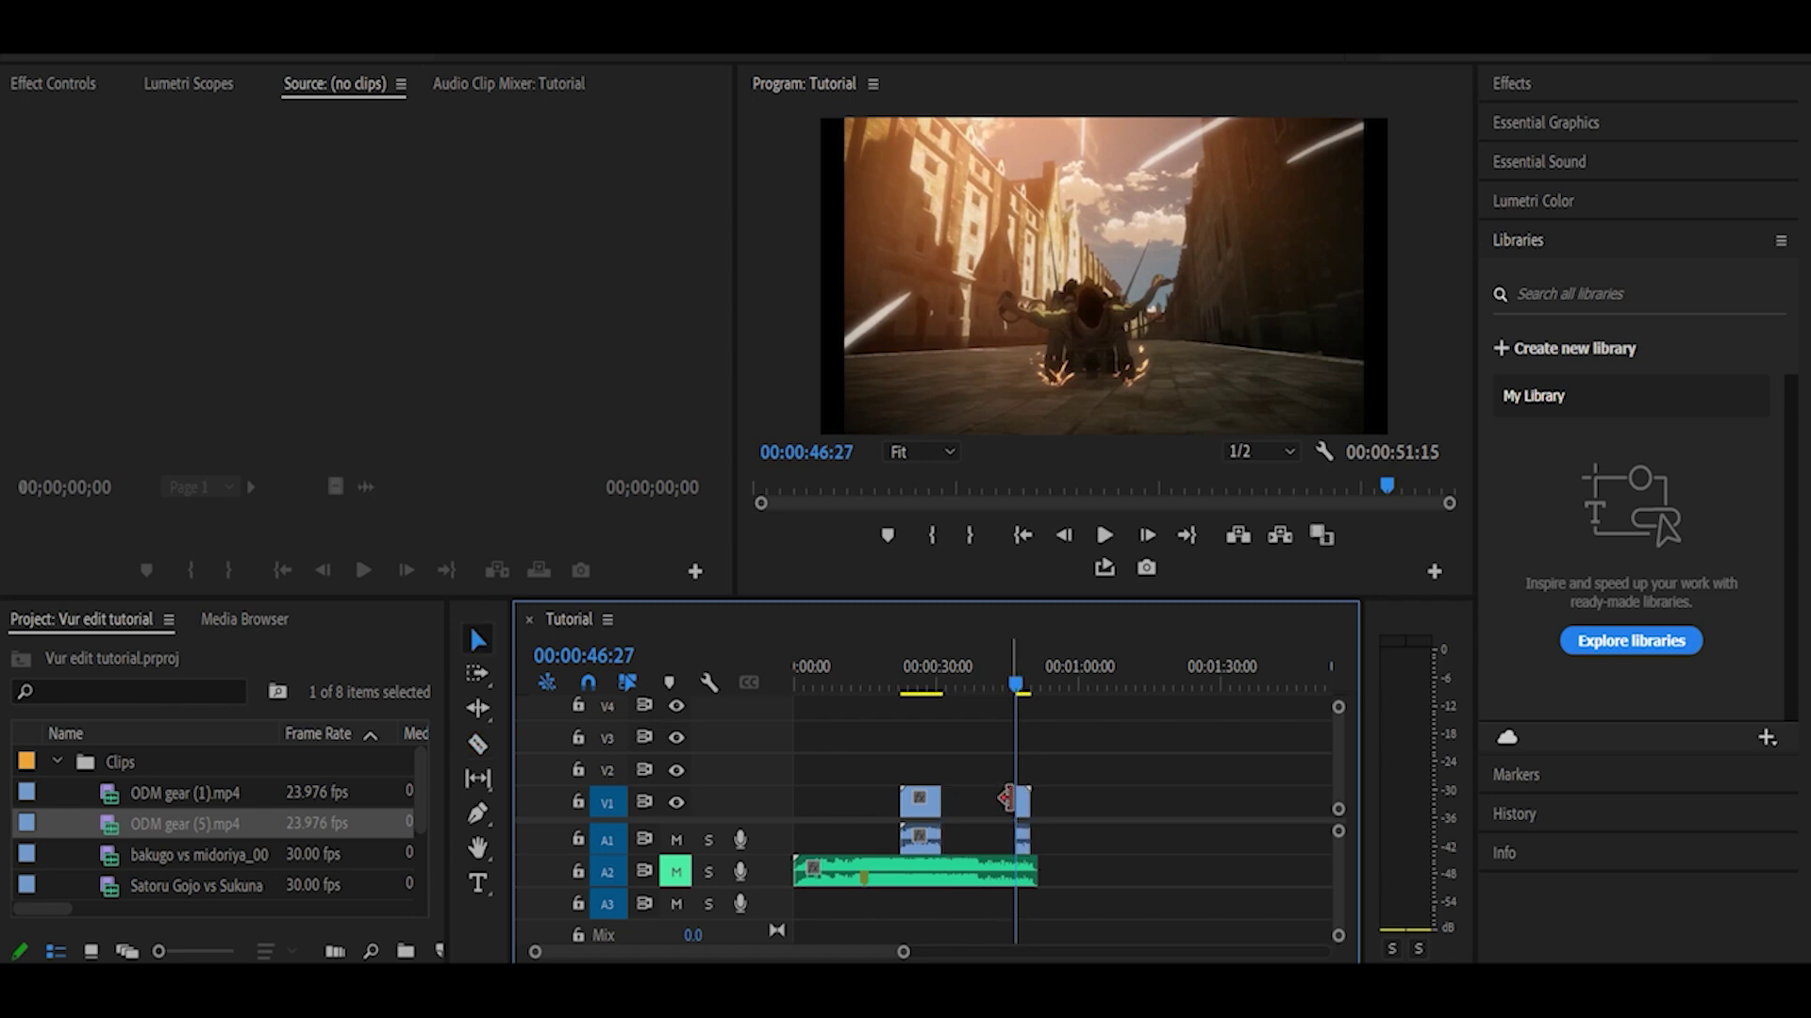
drag(1026, 816, 964, 805)
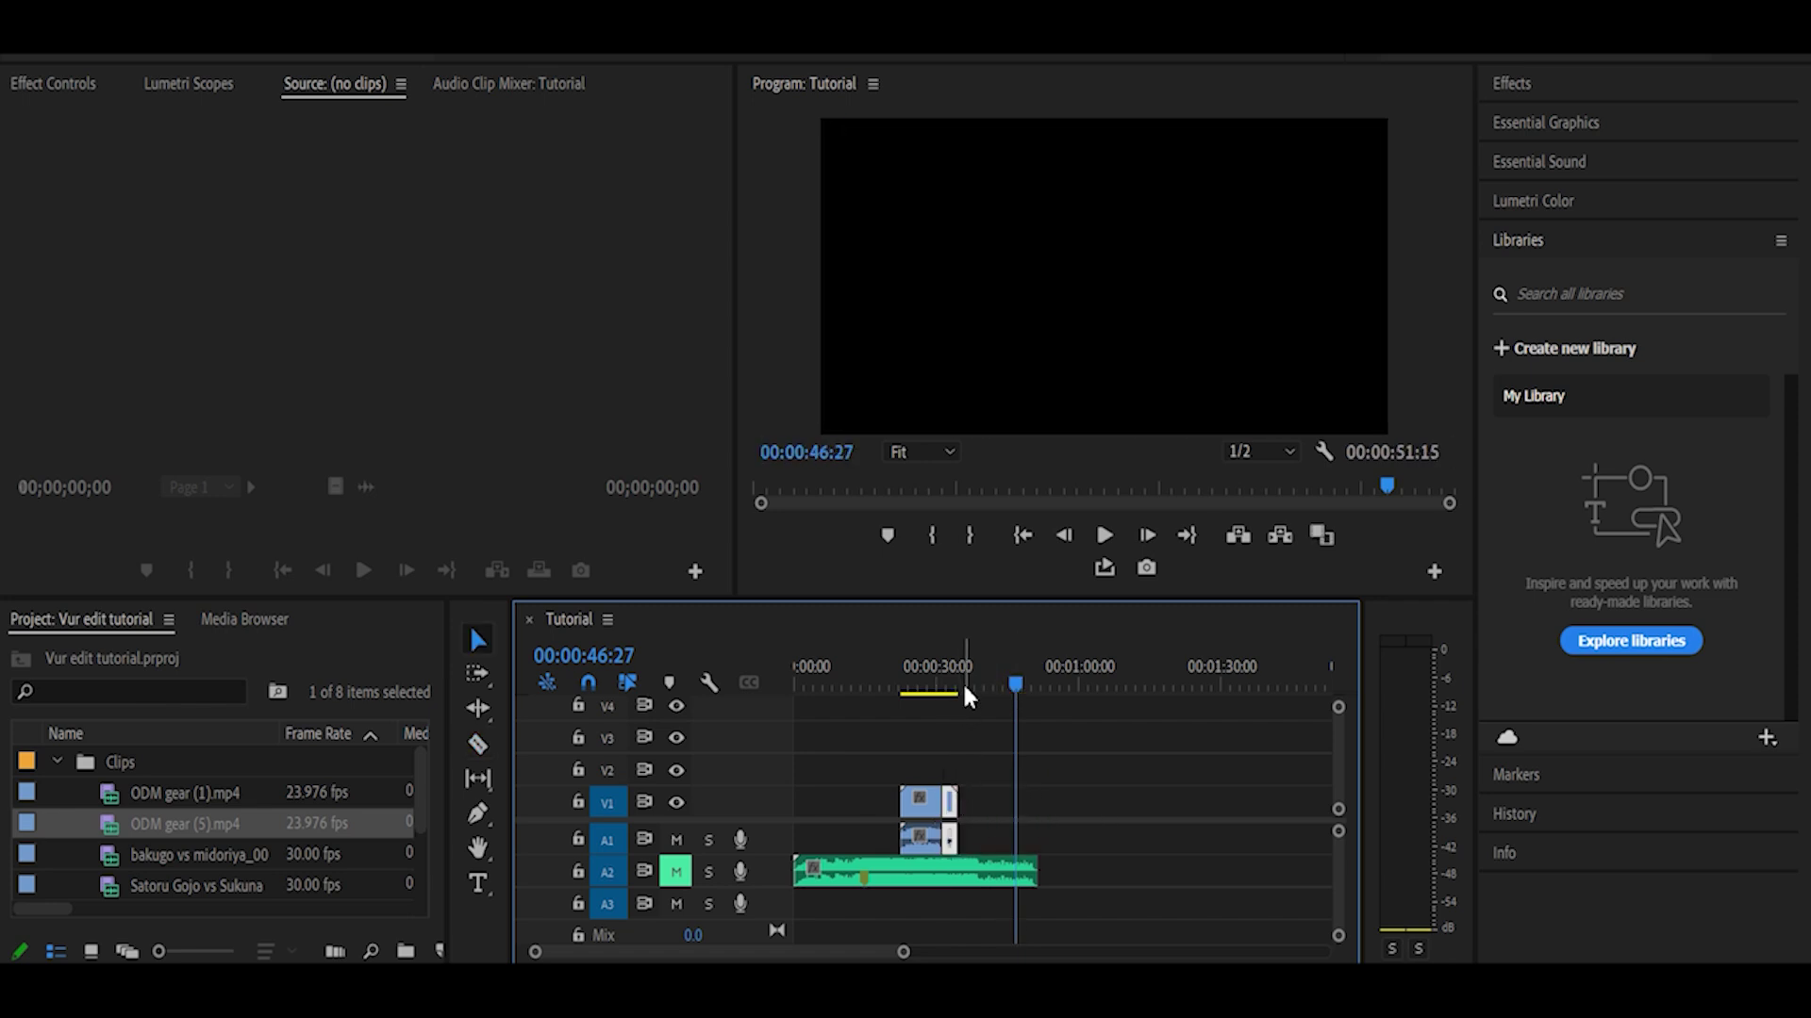
Play back the two trimmed ODM gear clips to check the cut between them
click(908, 689)
key(space)
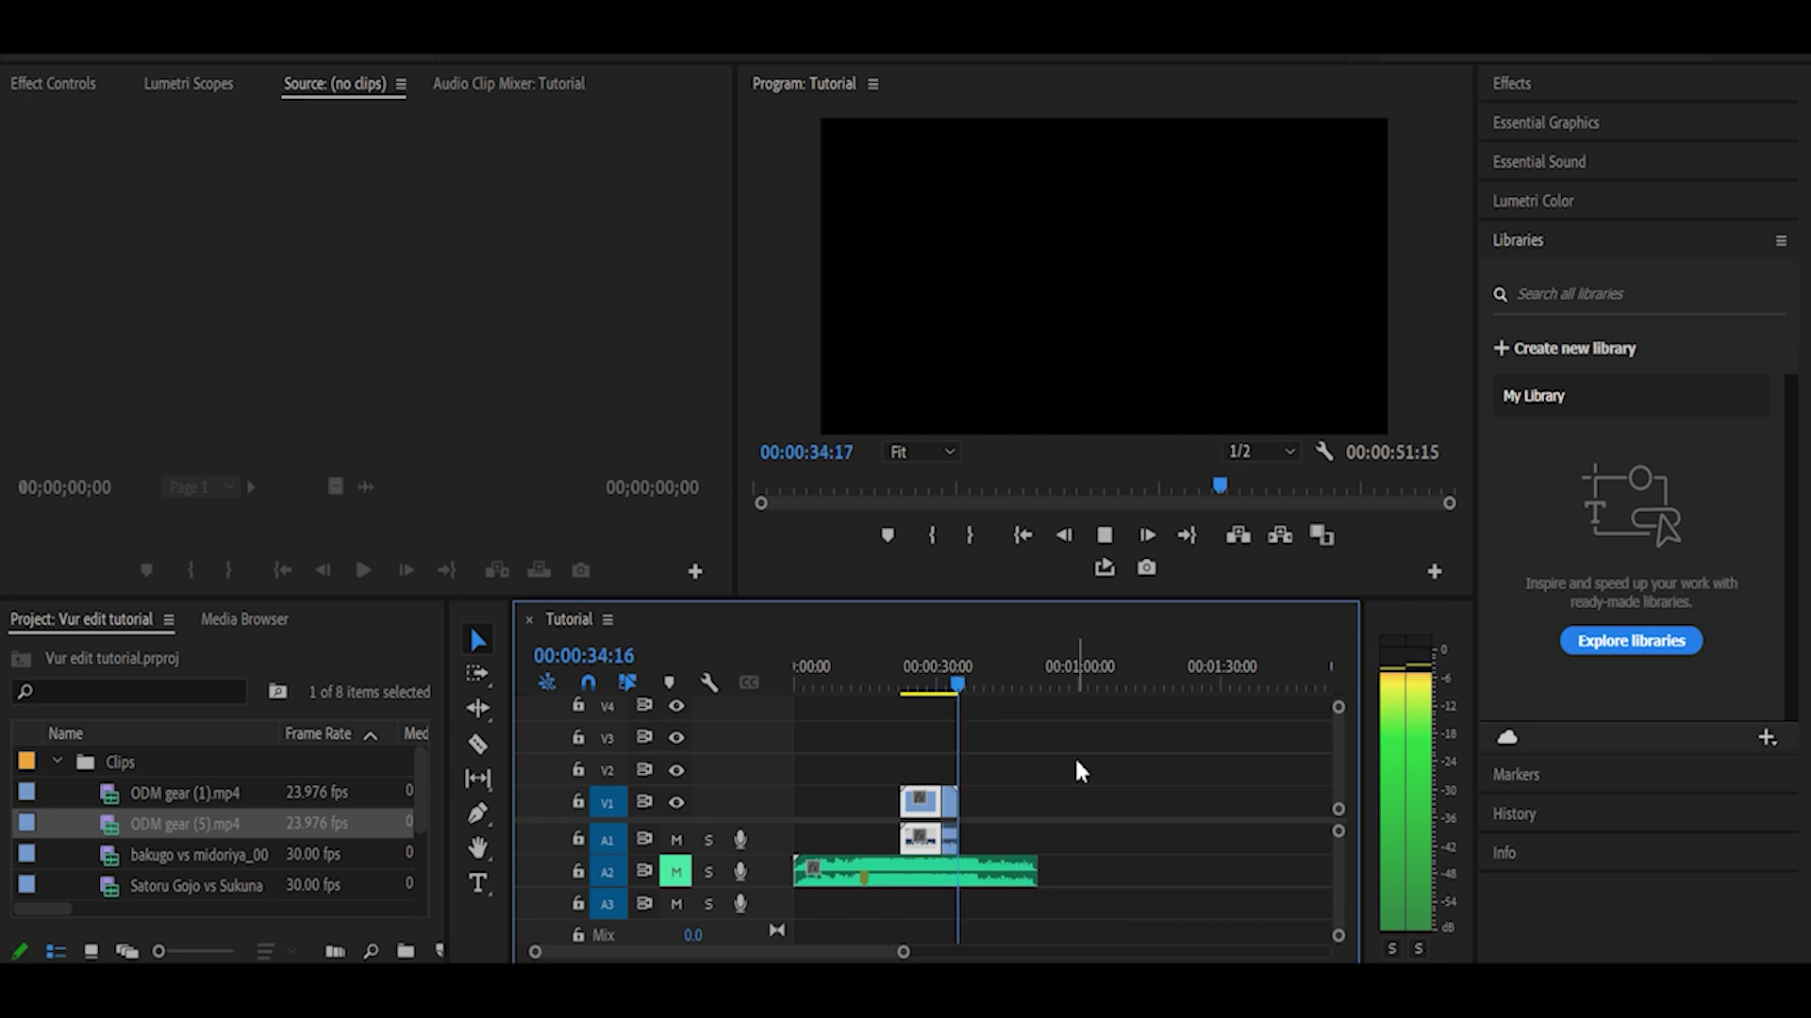
key(space)
Move both ODM gear clips earlier to start at the music marker and play that point
drag(961, 682, 889, 813)
mouse_move(835, 675)
mouse_down()
mouse_move(871, 673)
mouse_move(852, 679)
mouse_up()
key(space)
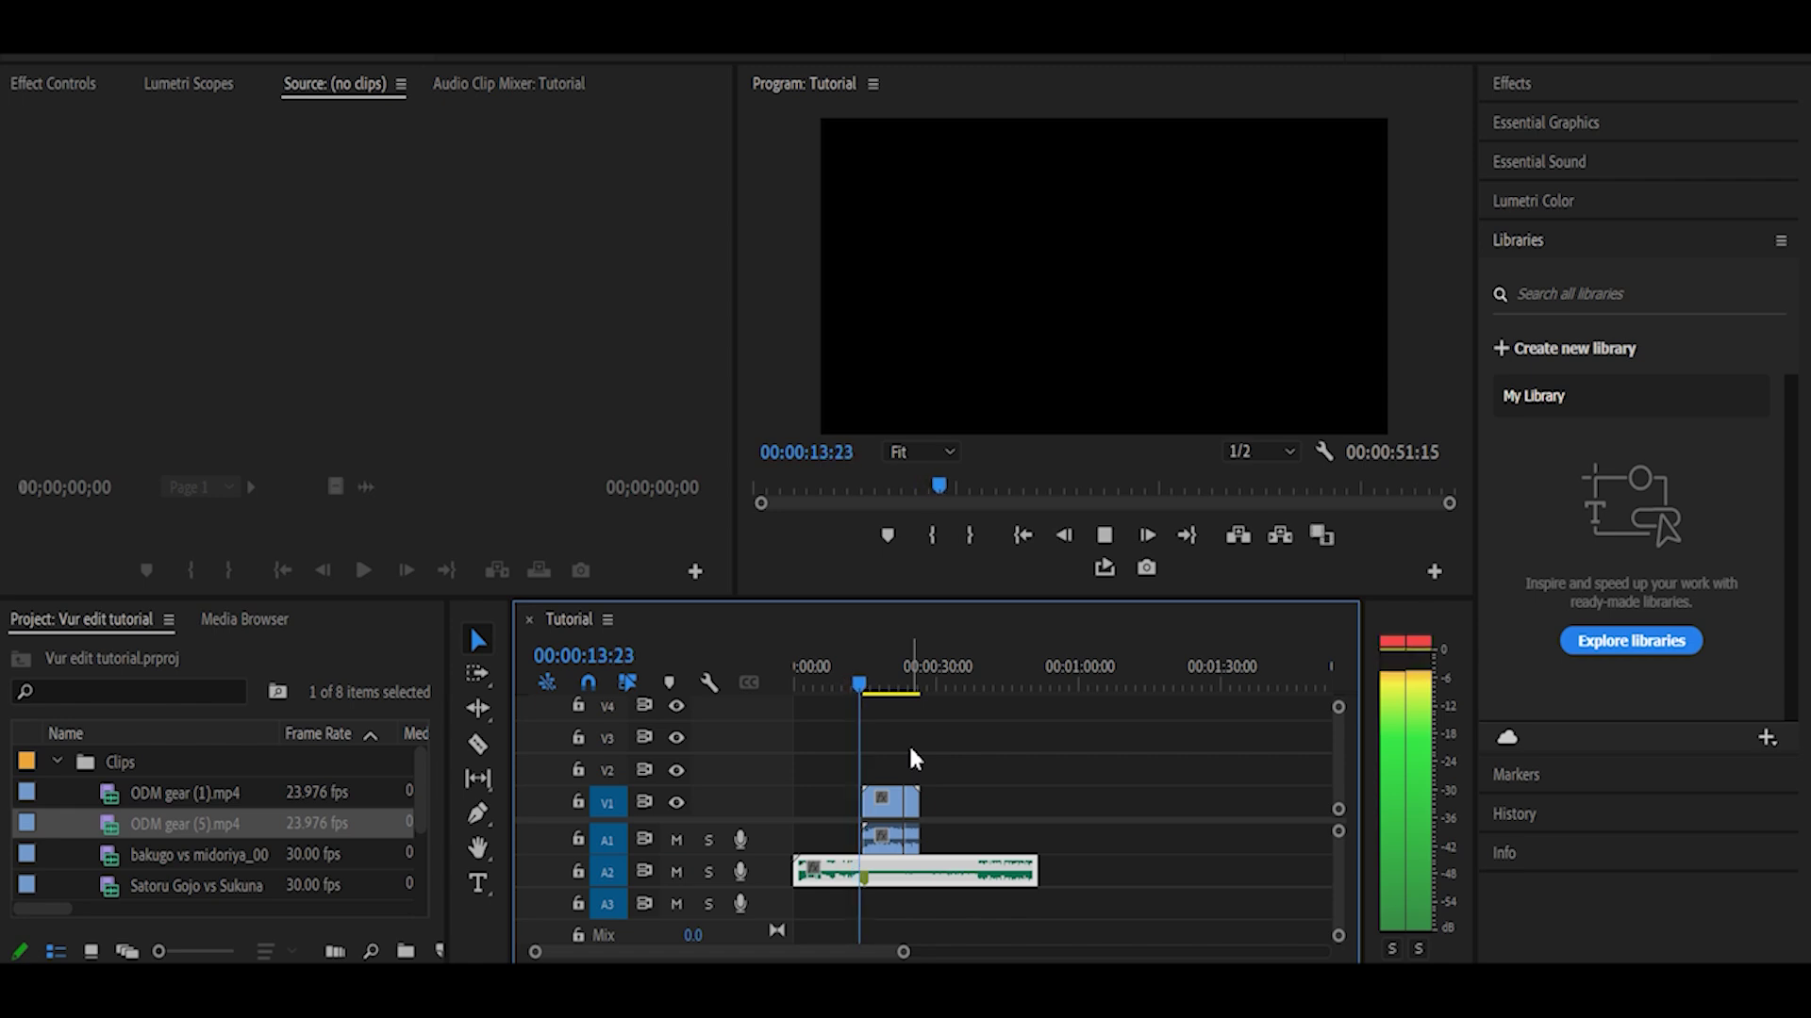
key(space)
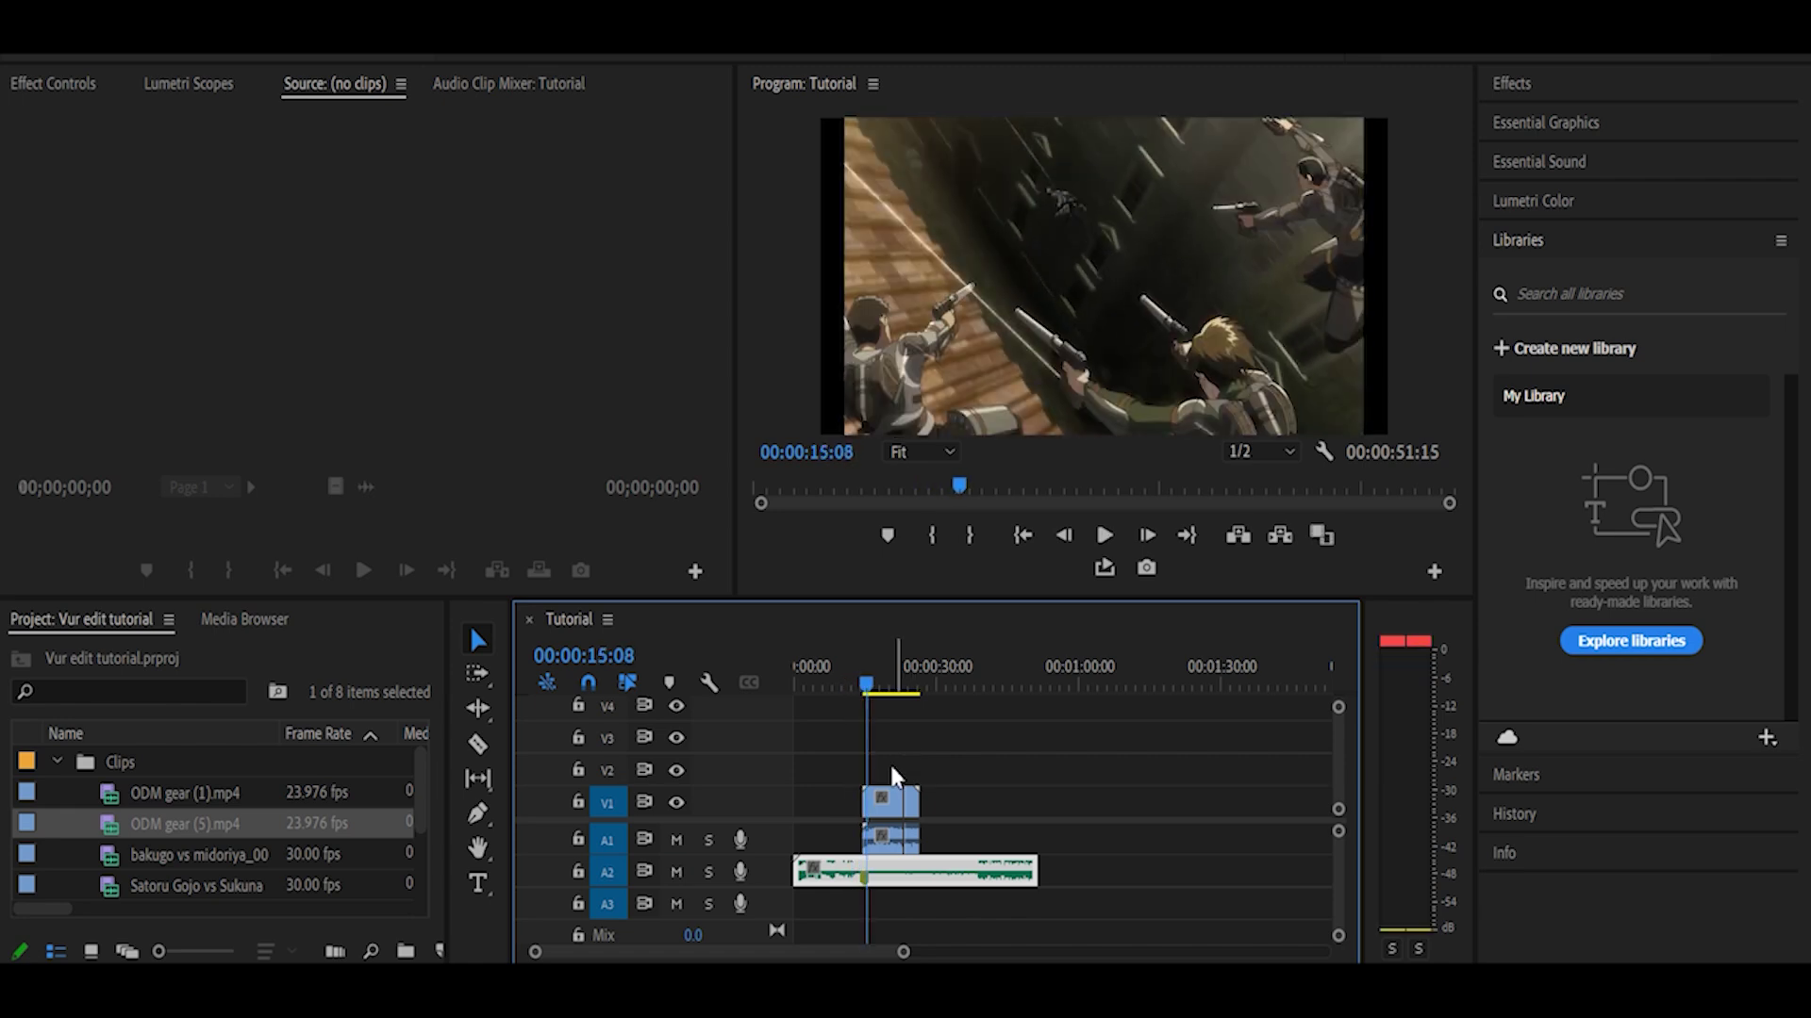
Shift both ODM gear clips so the cut between them falls on the music marker, and play them back
drag(887, 804, 858, 803)
drag(862, 688, 930, 691)
drag(912, 809, 870, 815)
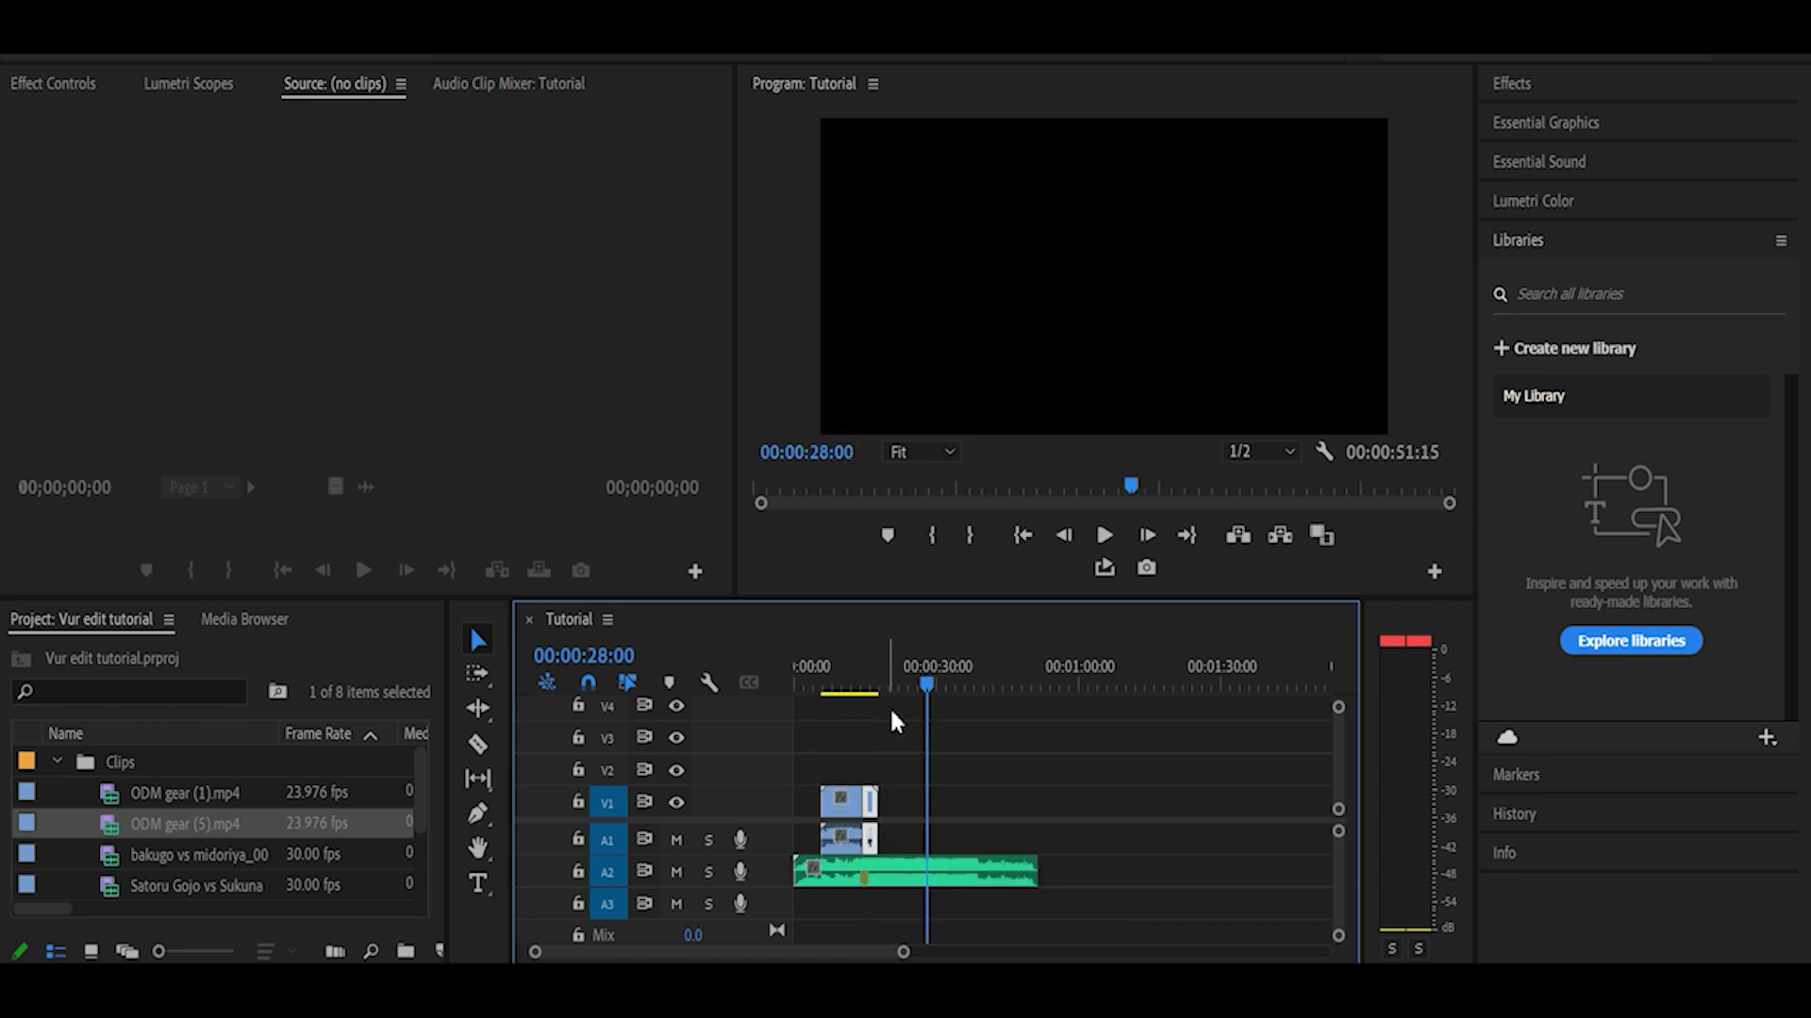
drag(879, 688, 838, 700)
click(828, 687)
key(space)
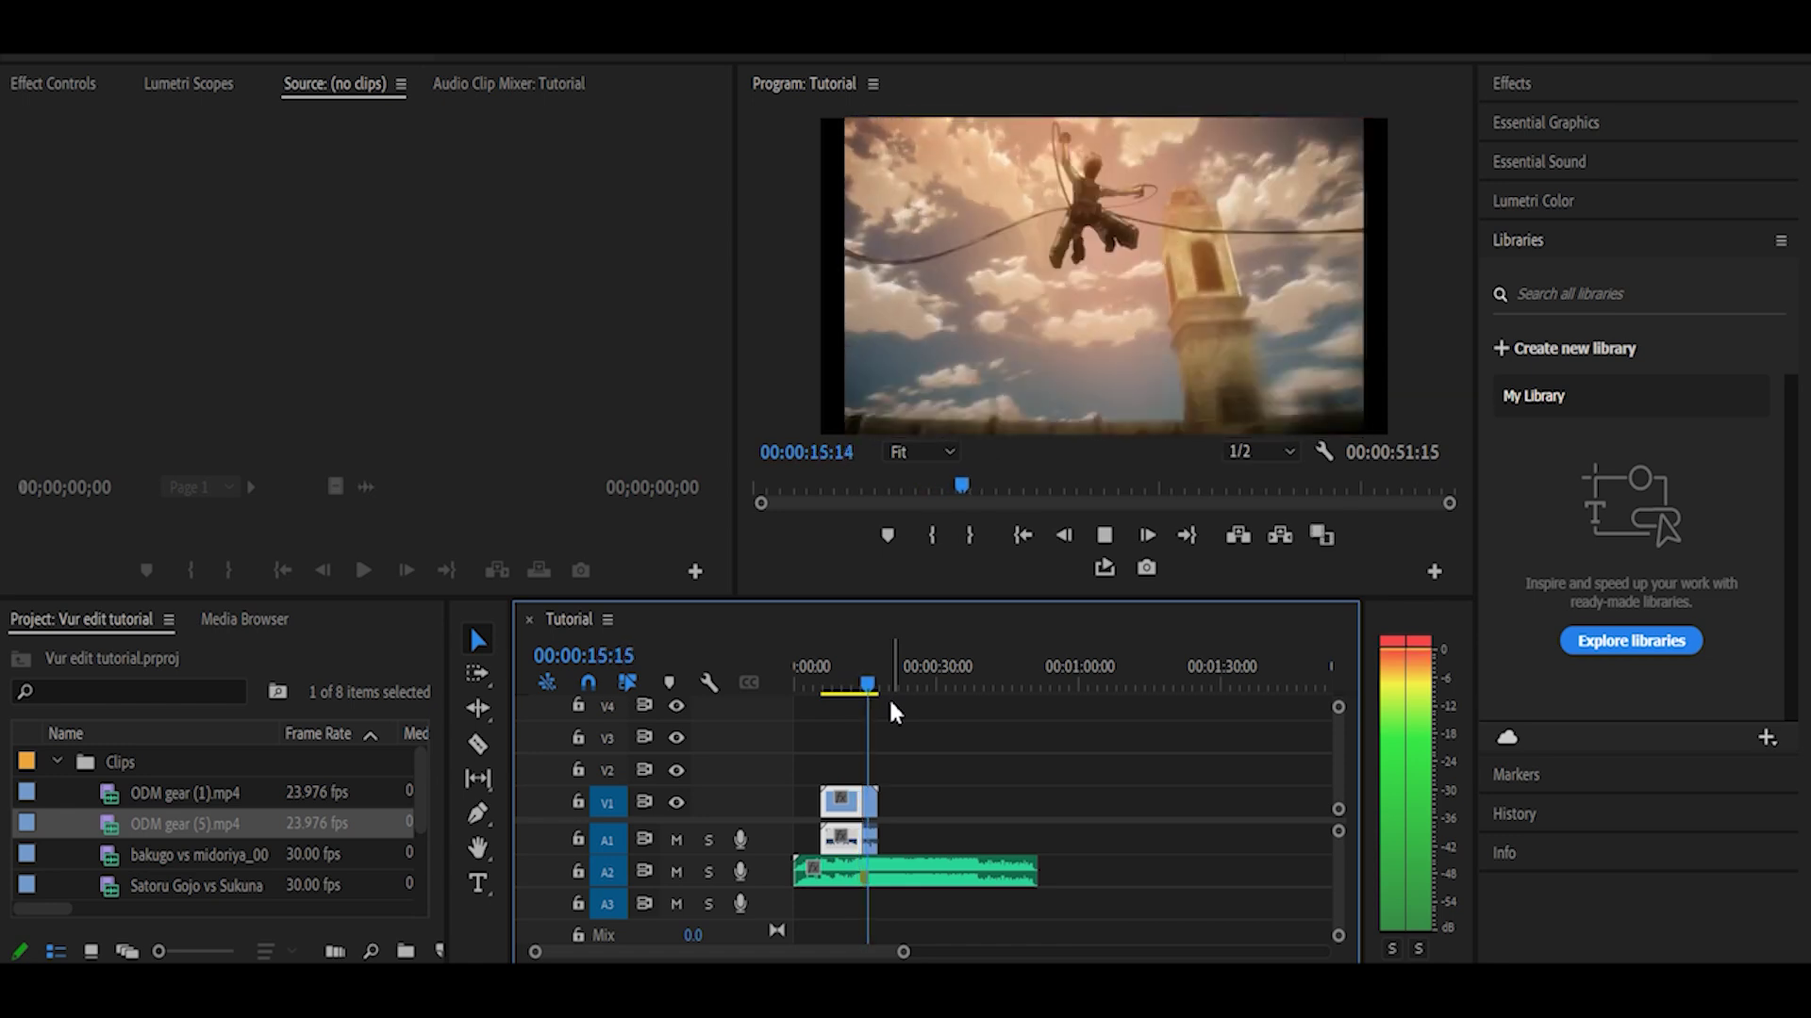
key(space)
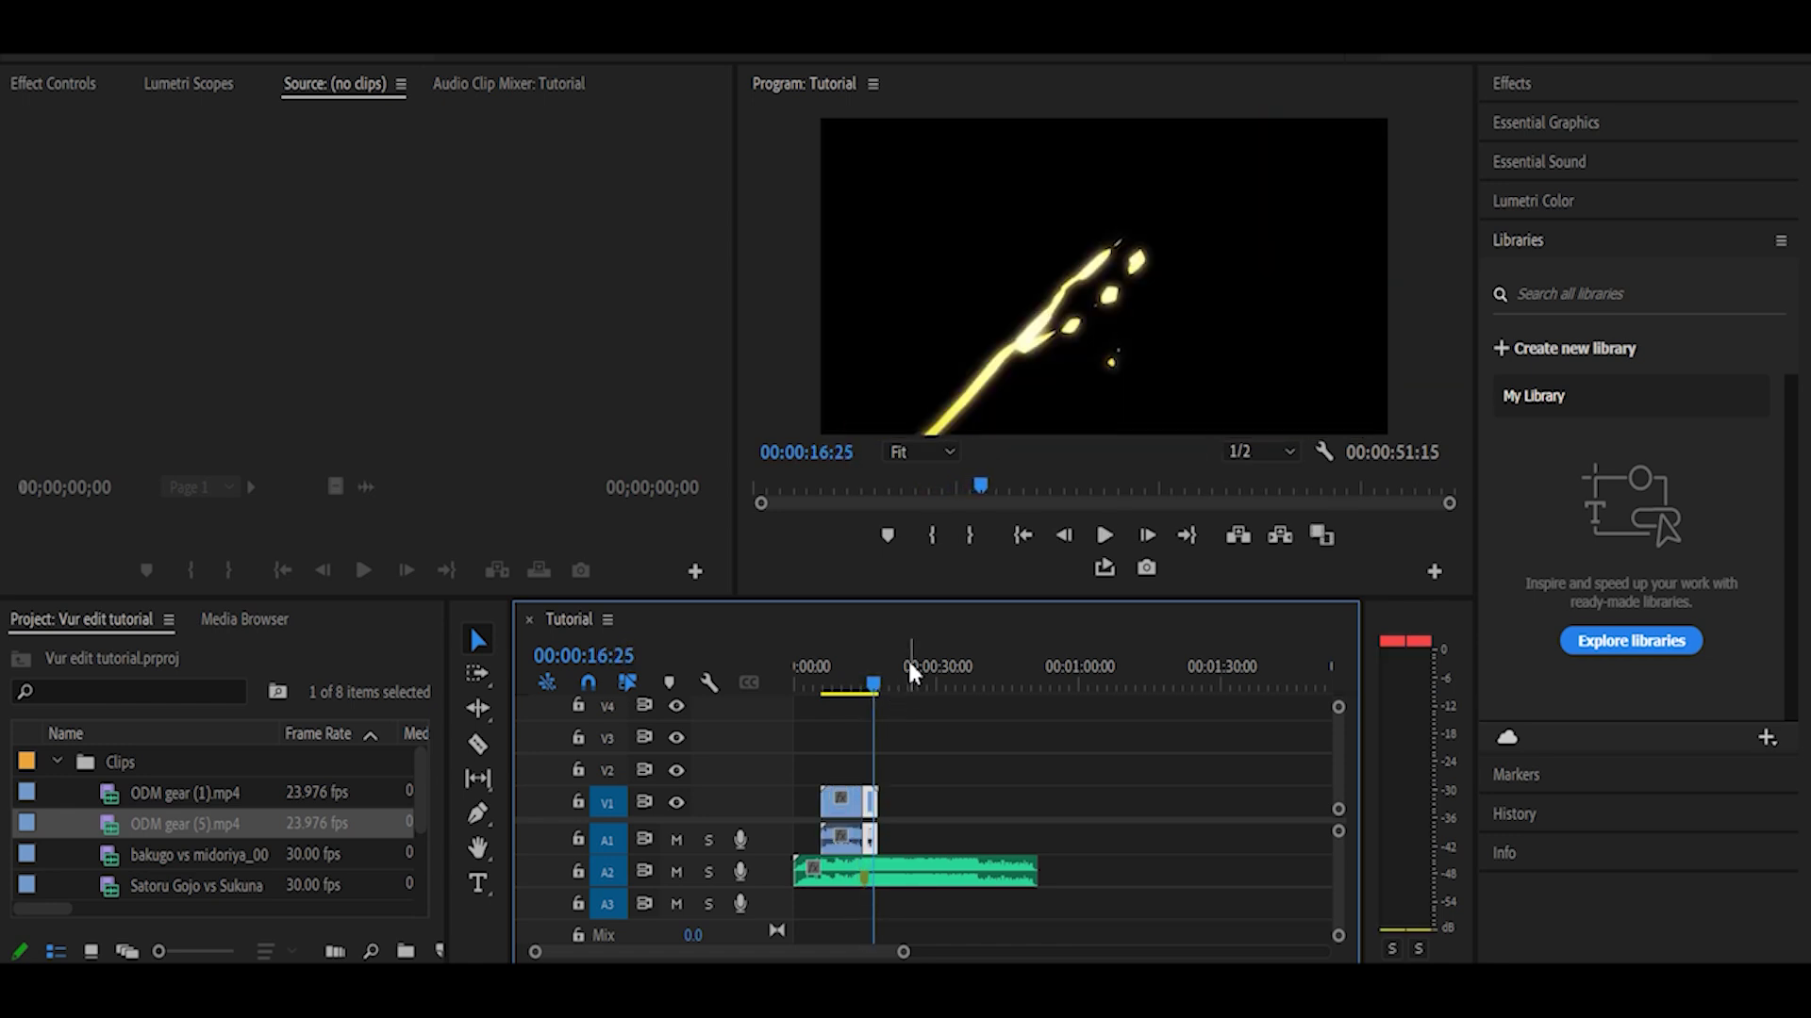
Move both ODM gear clips earlier so that they end at the music marker, and play them against the music
drag(877, 693, 906, 687)
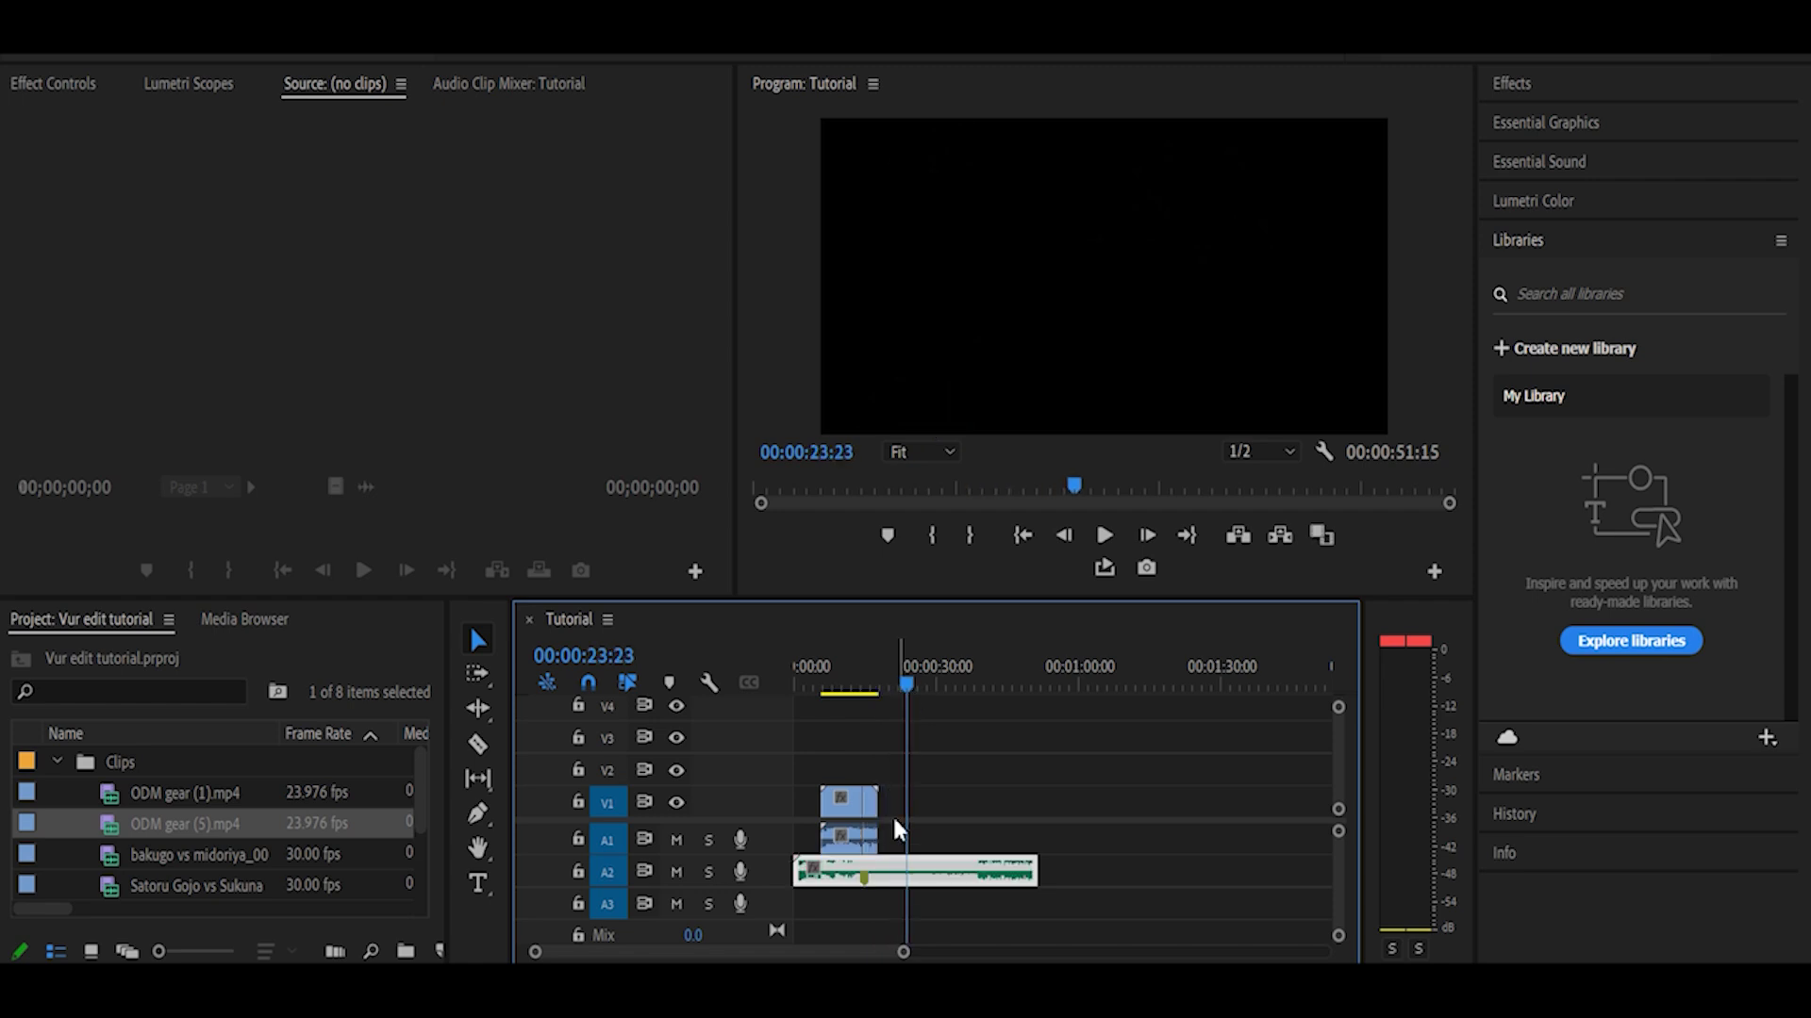
drag(889, 820, 900, 796)
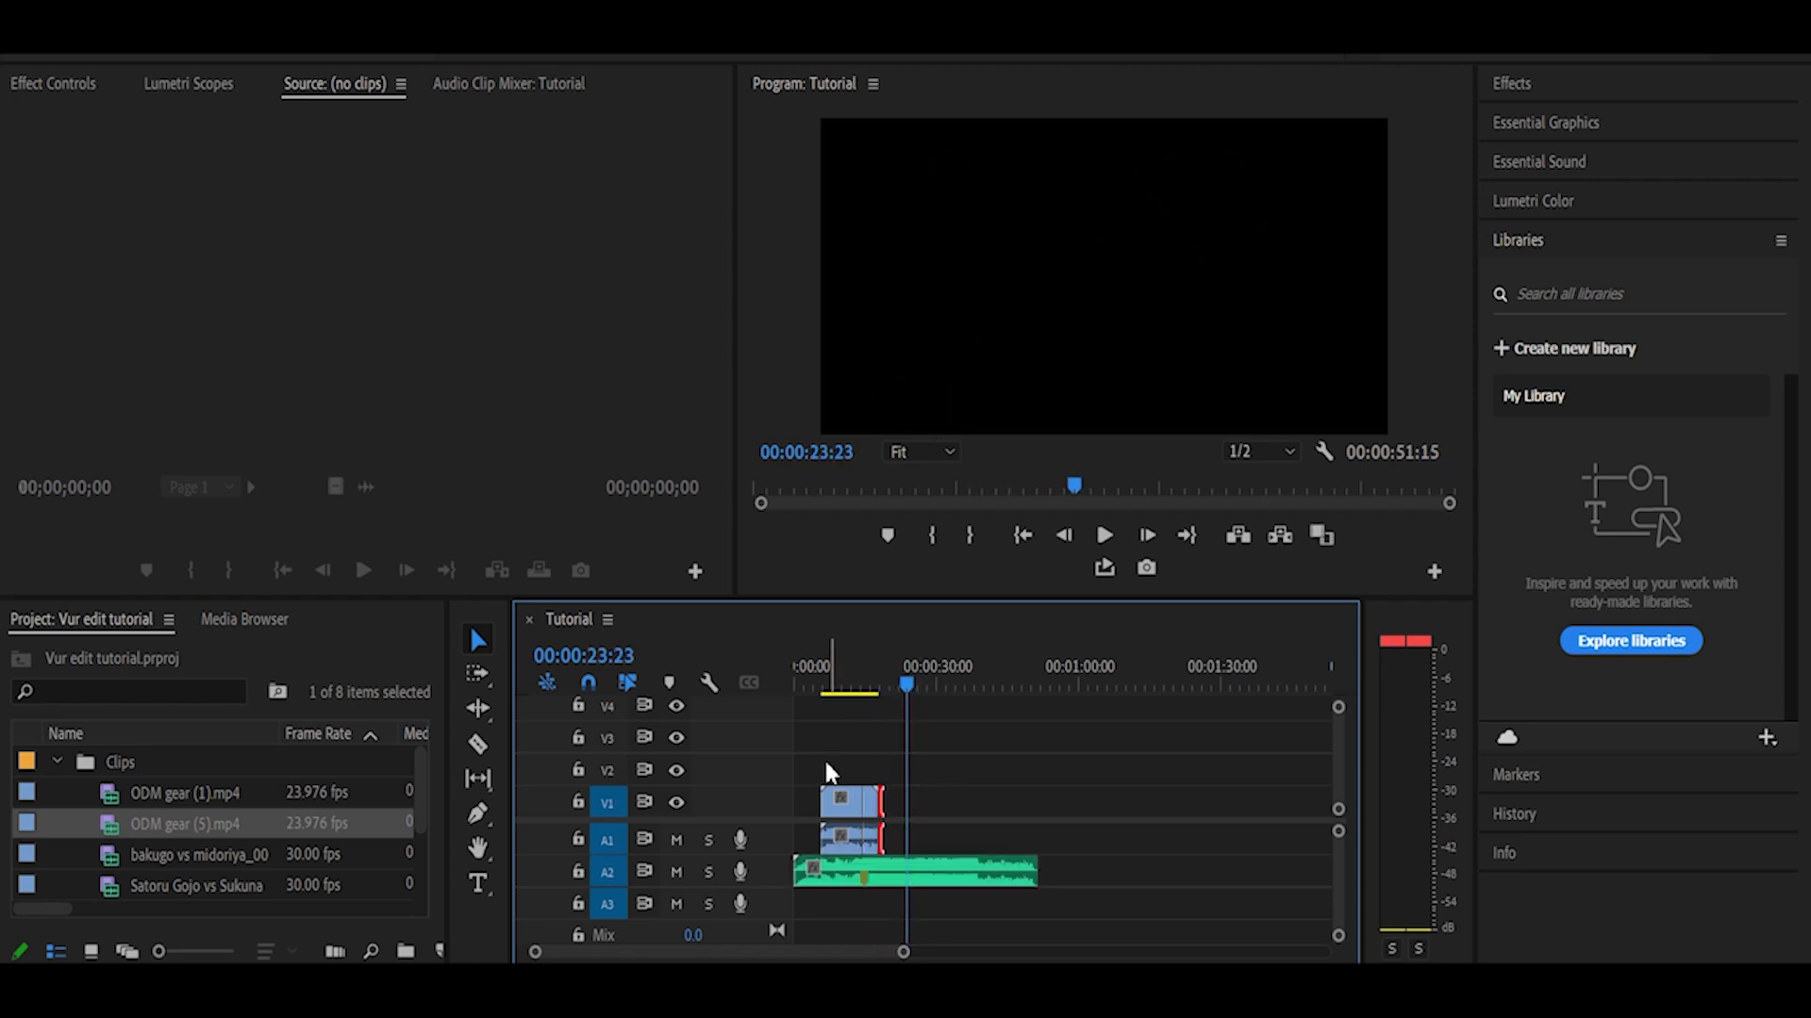
click(842, 801)
drag(844, 809, 828, 809)
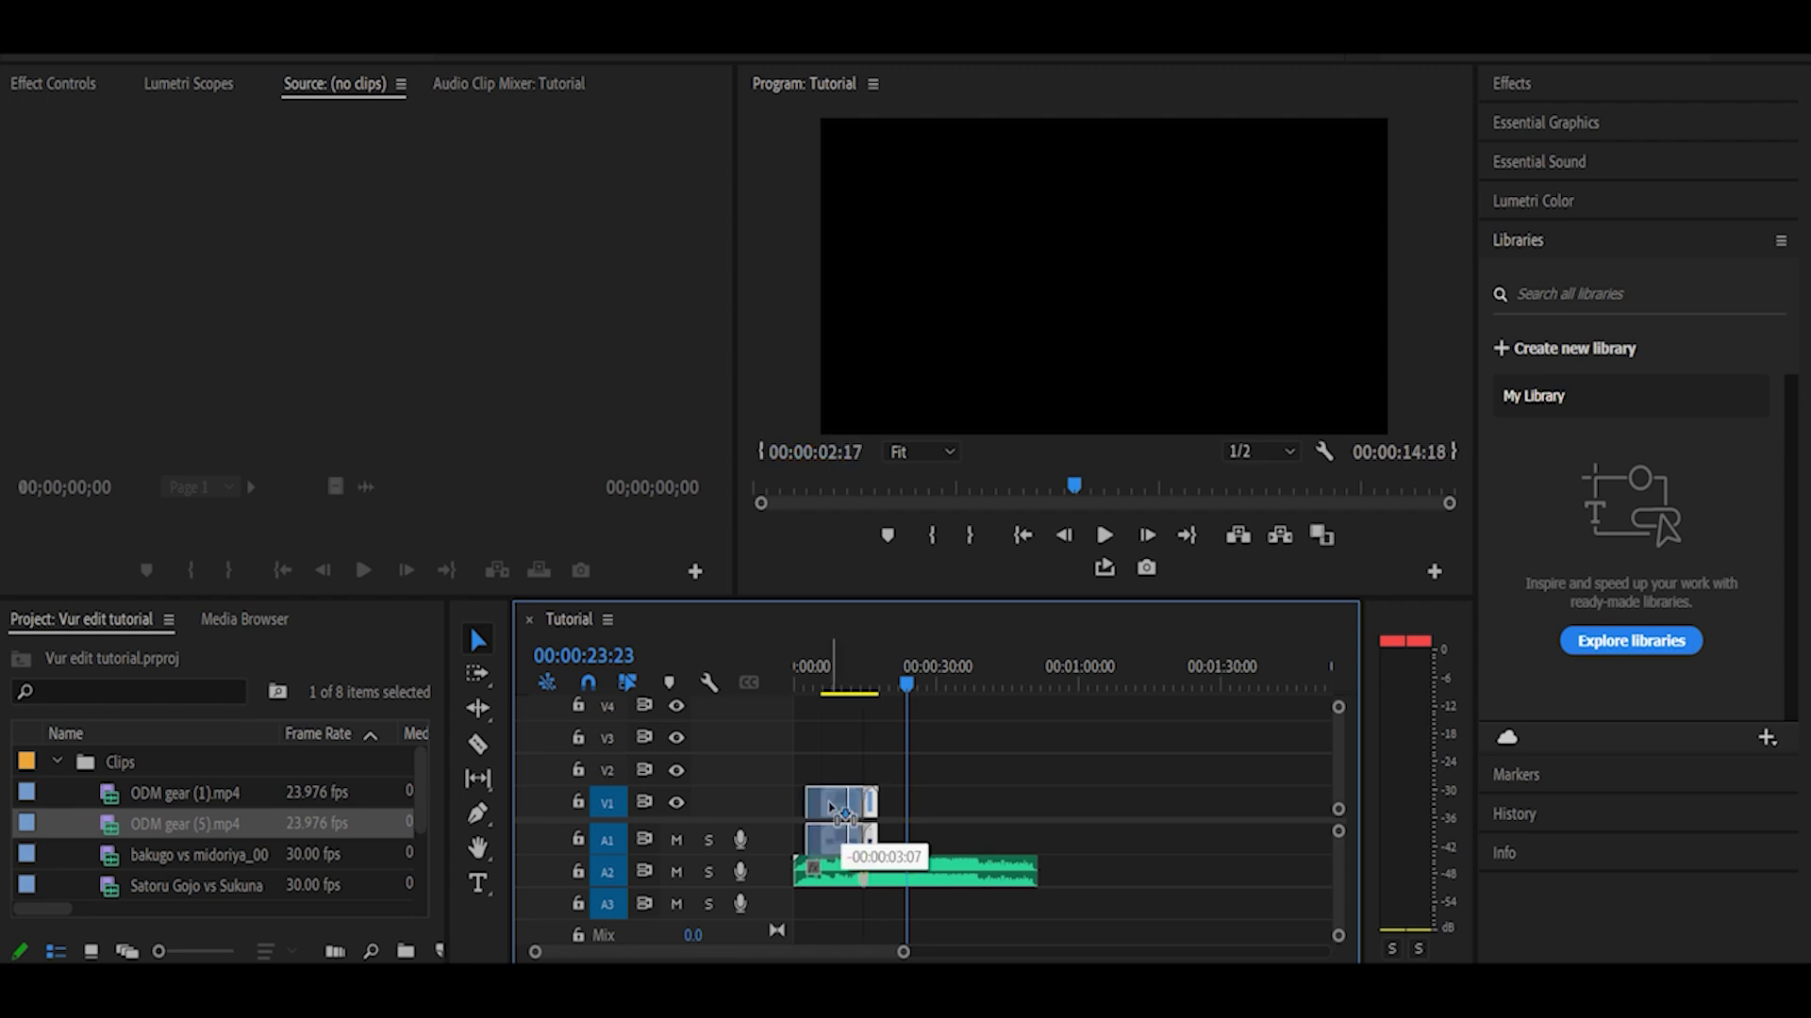
click(834, 688)
key(space)
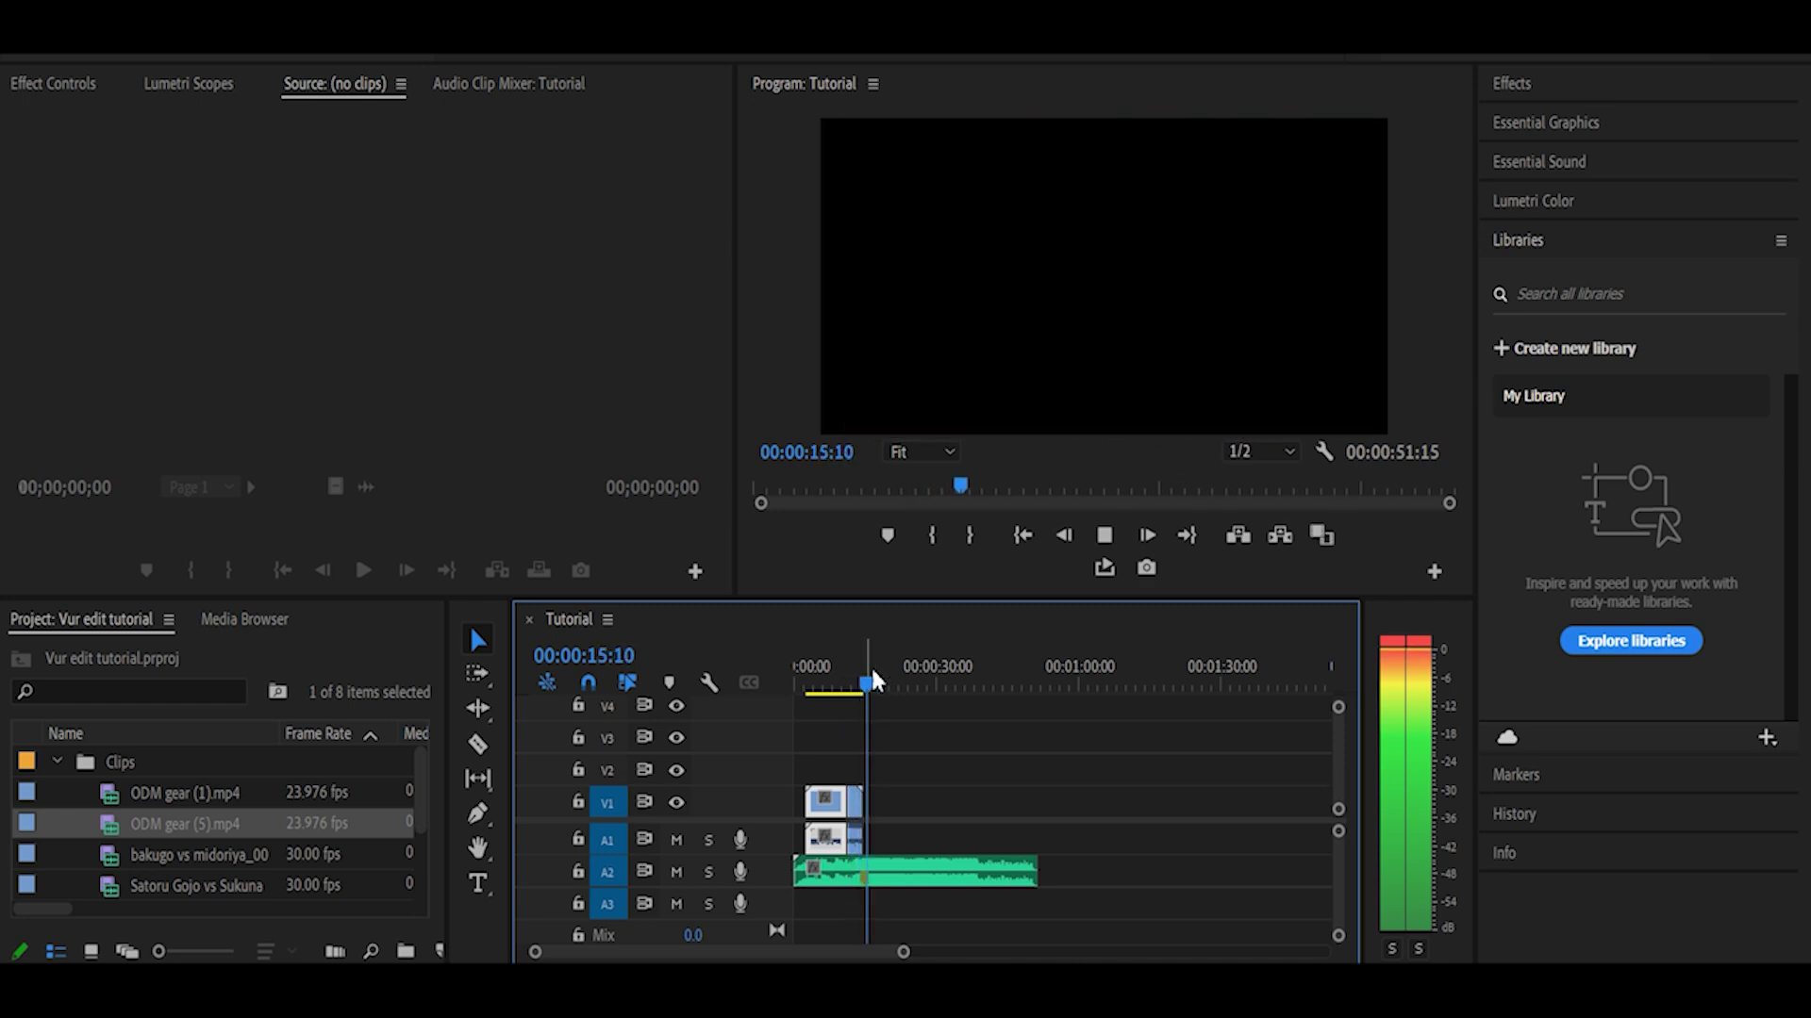
key(space)
Add the Satoru Gojo vs Sukuna clip directly after the ODM gear clips and set its scale to 150
scroll(186, 861, down, 2)
drag(161, 830, 886, 803)
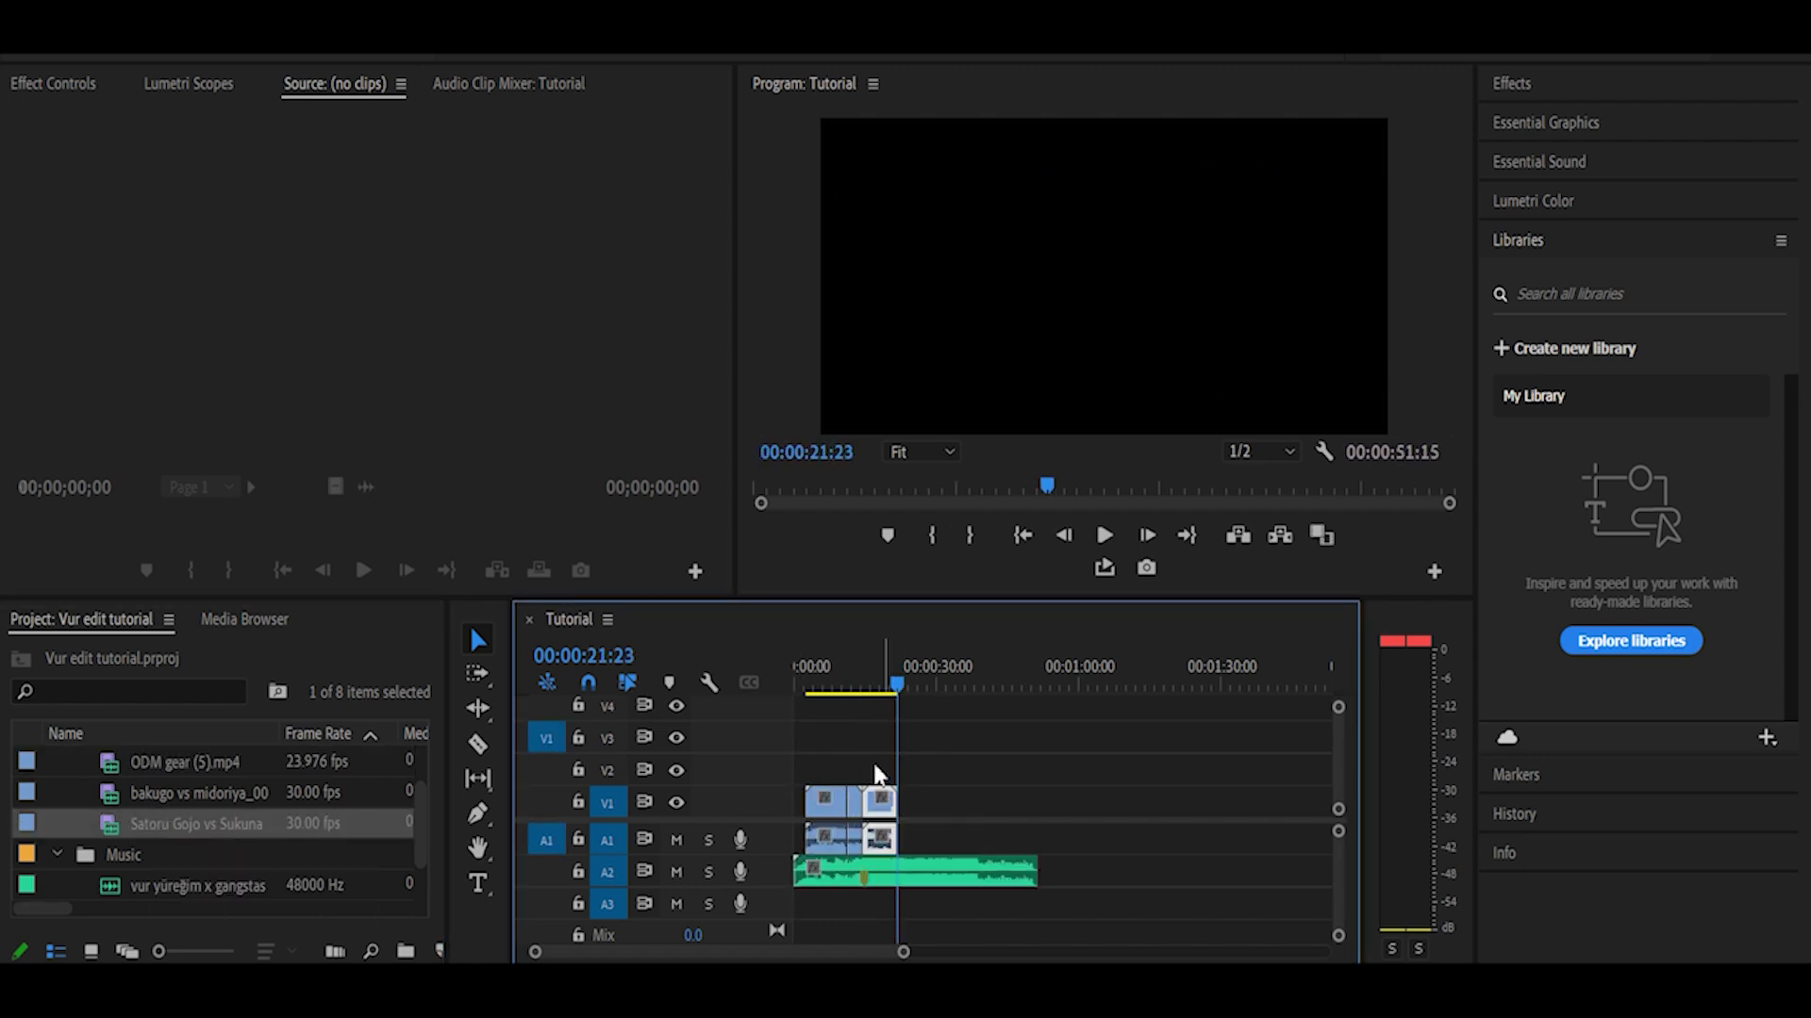
click(53, 84)
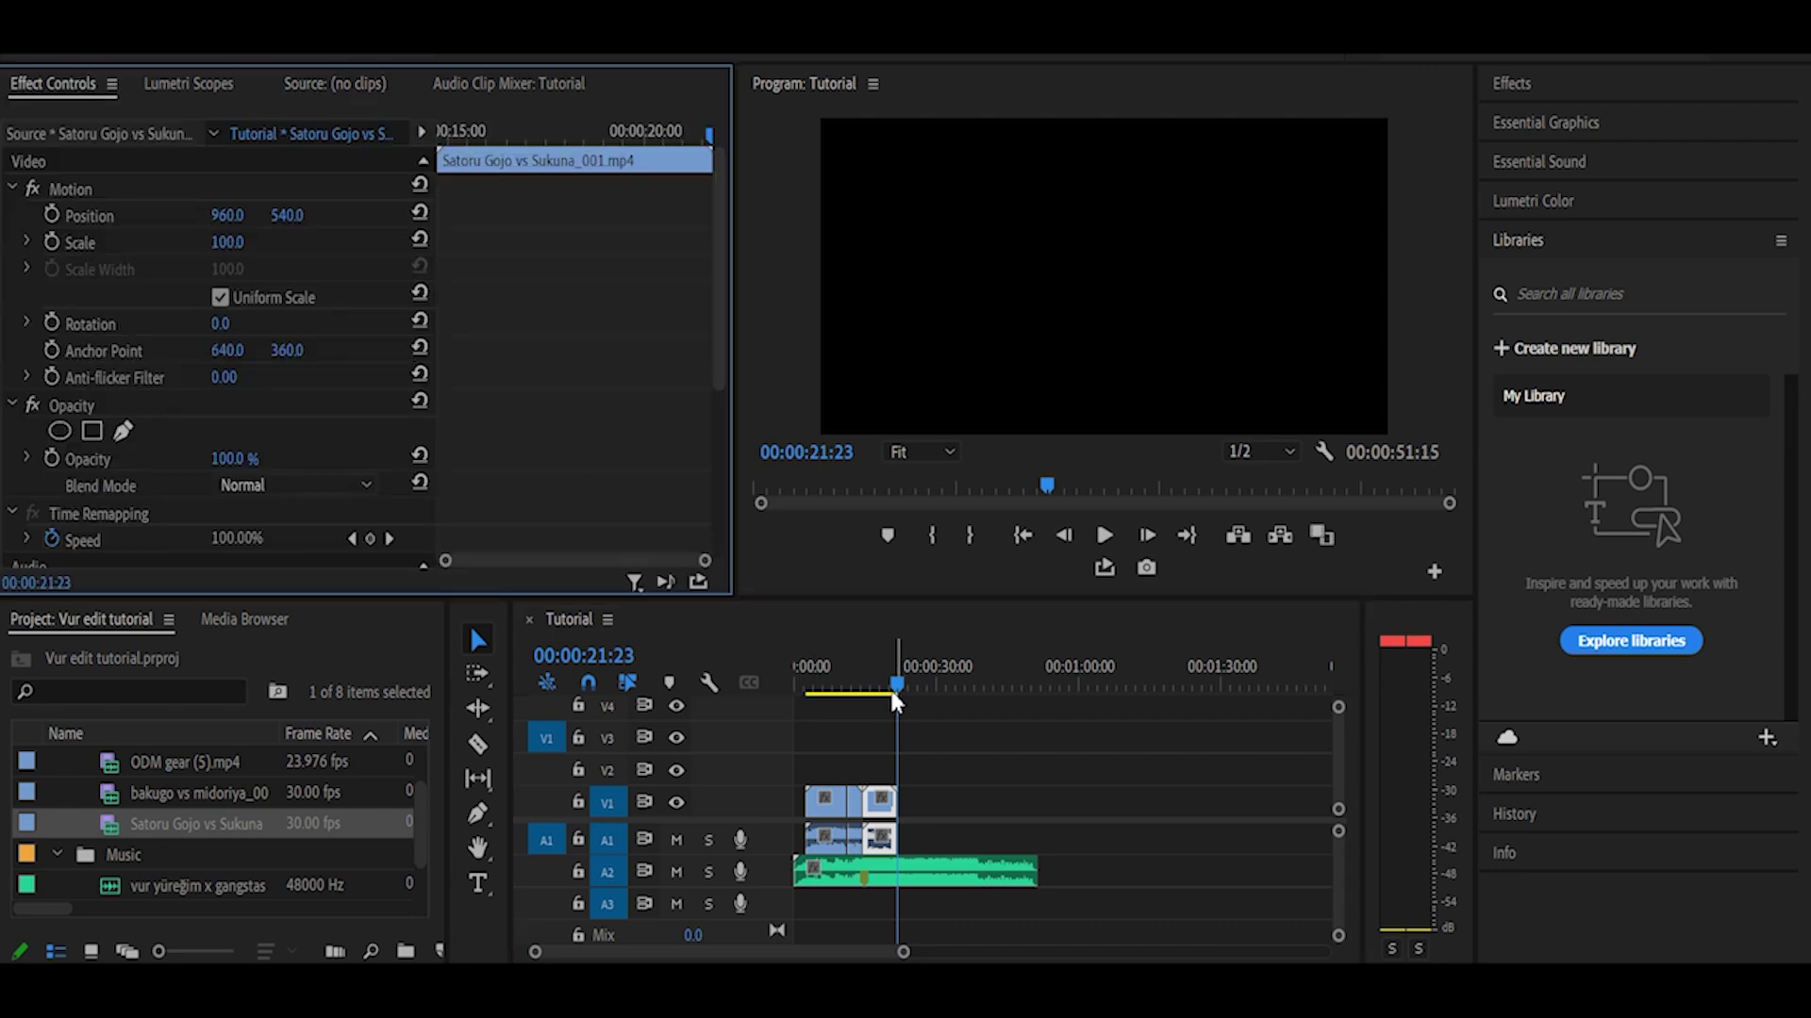
drag(893, 696, 877, 690)
drag(230, 247, 362, 259)
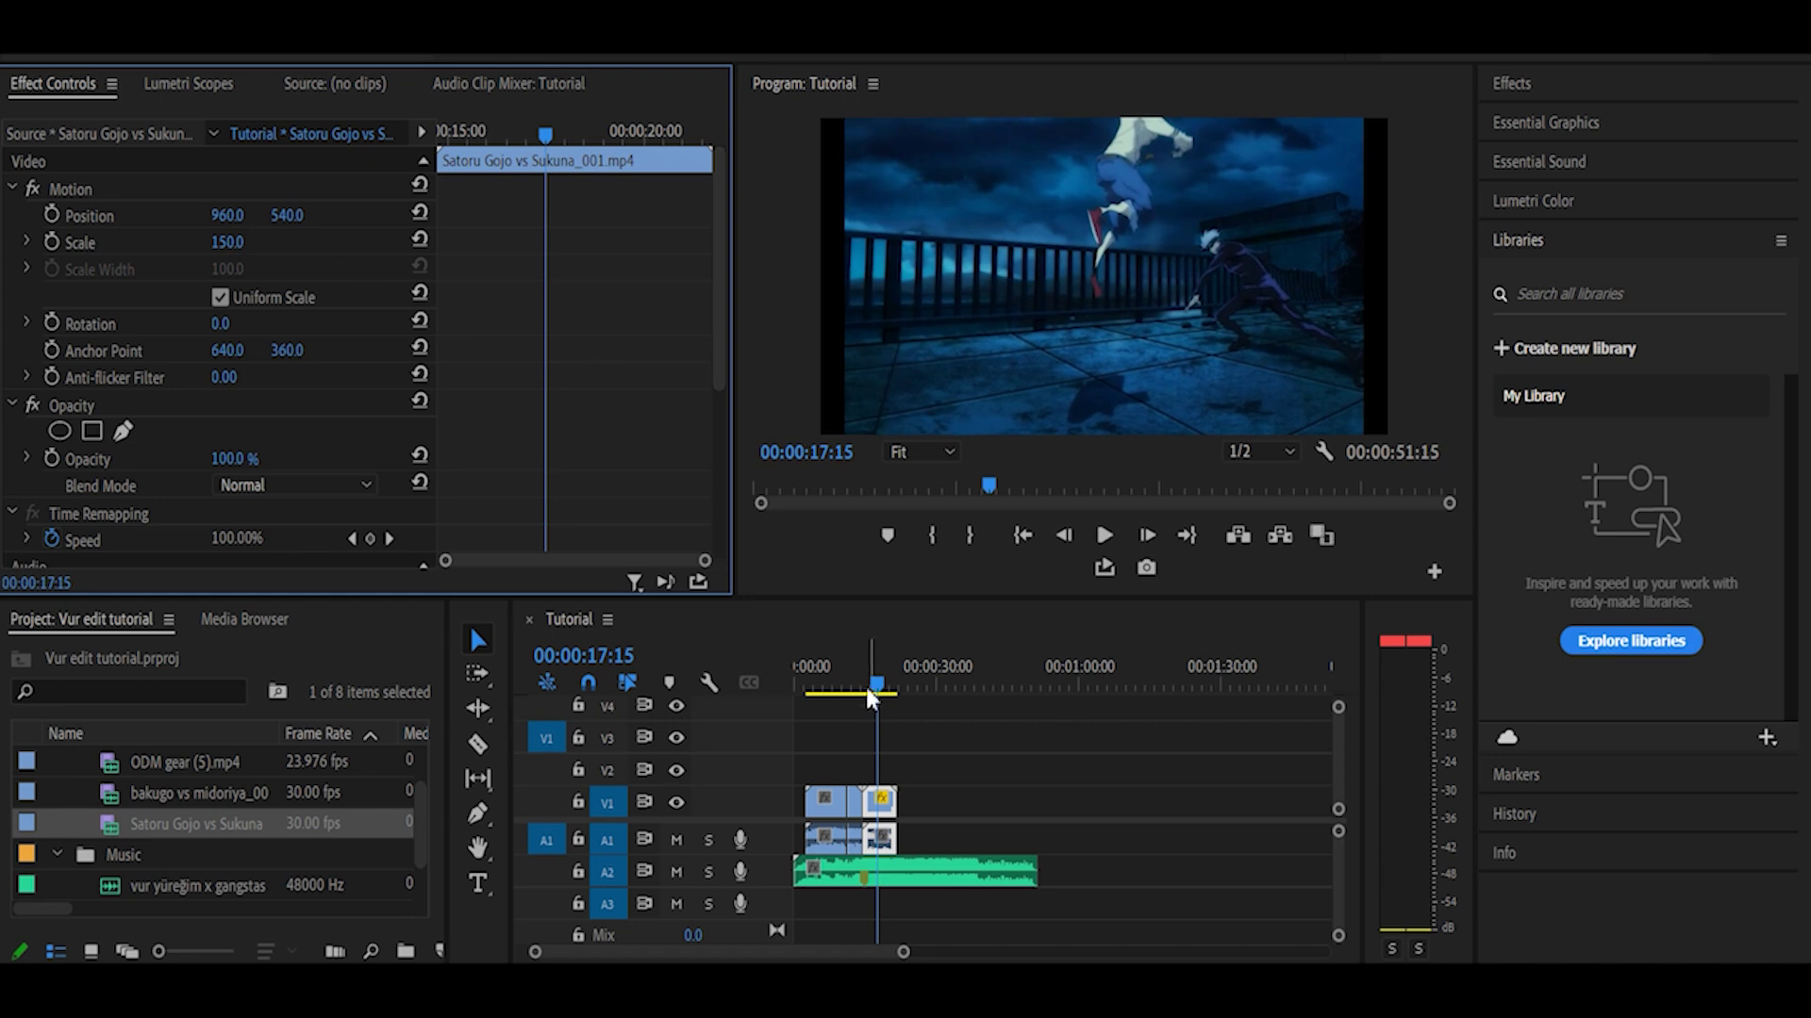
Cut the Satoru Gojo vs Sukuna clip at 00:00:17:16 and delete the part after the cut
drag(867, 693, 863, 688)
key(space)
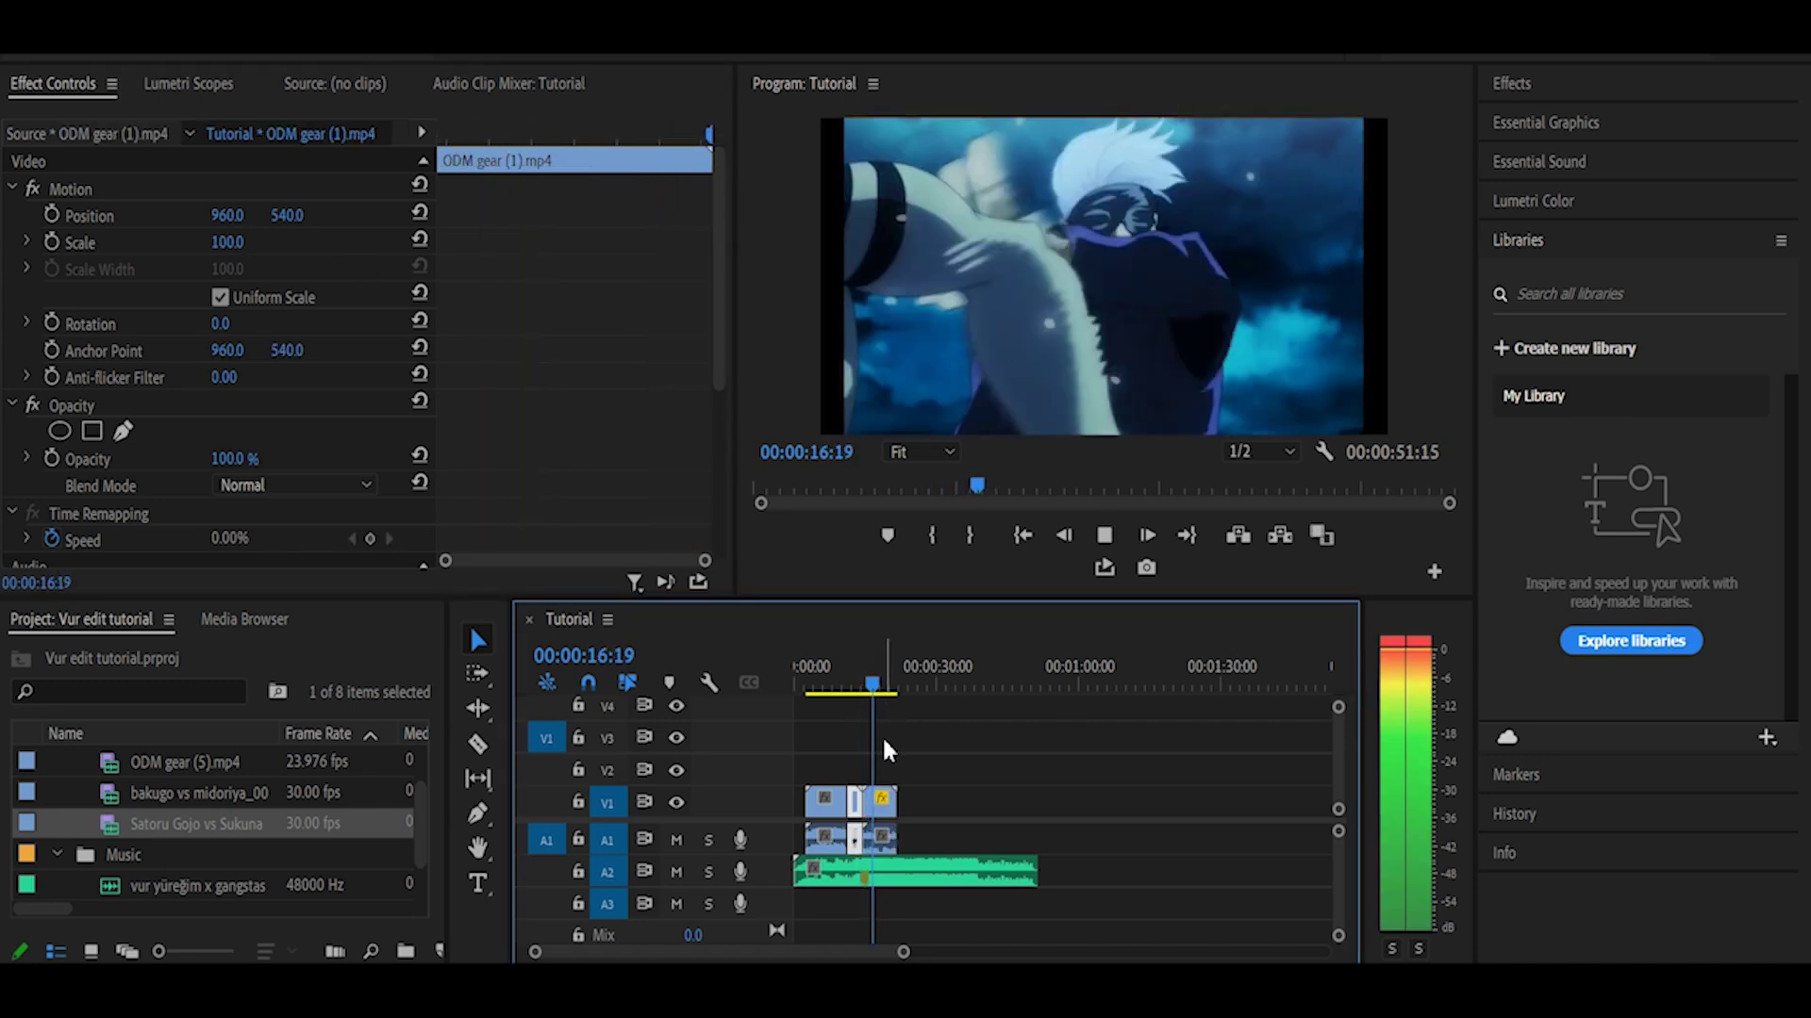
key(space)
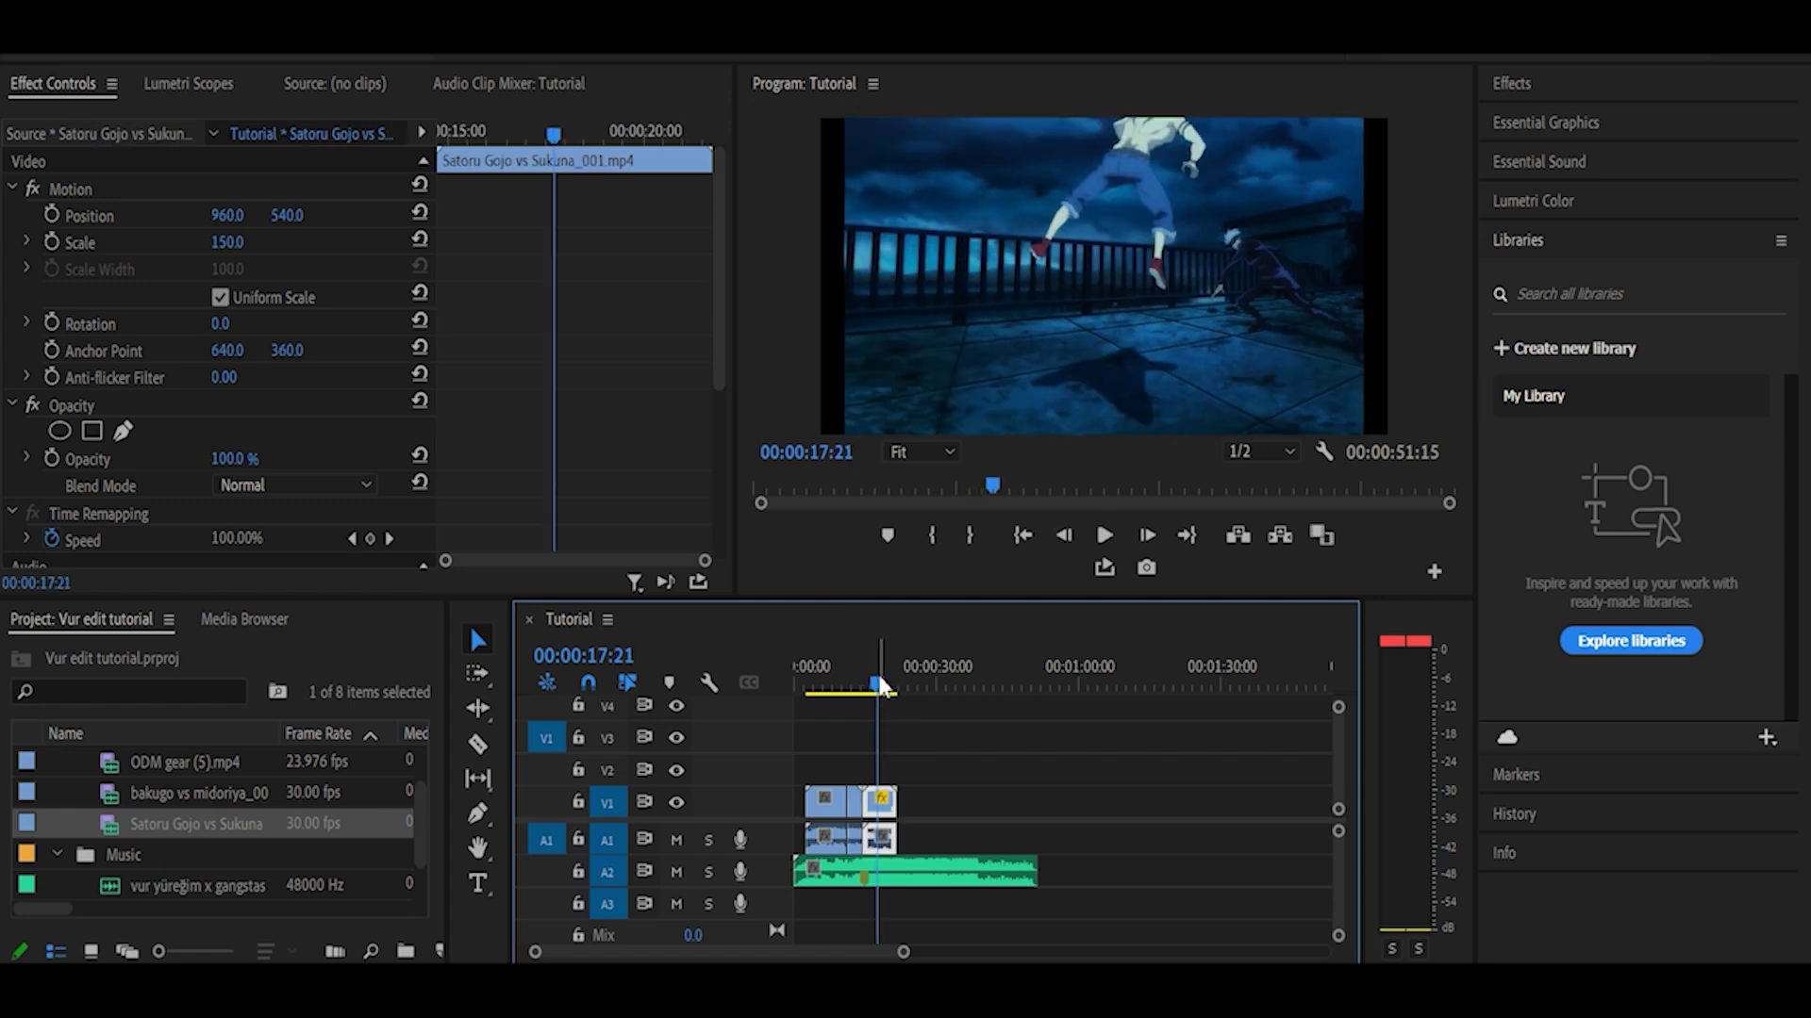
key(Left)
key(Left)
key(Left)
key(Left)
key(Left)
key(Left)
key(Left)
key(Left)
key(Right)
key(Right)
key(Right)
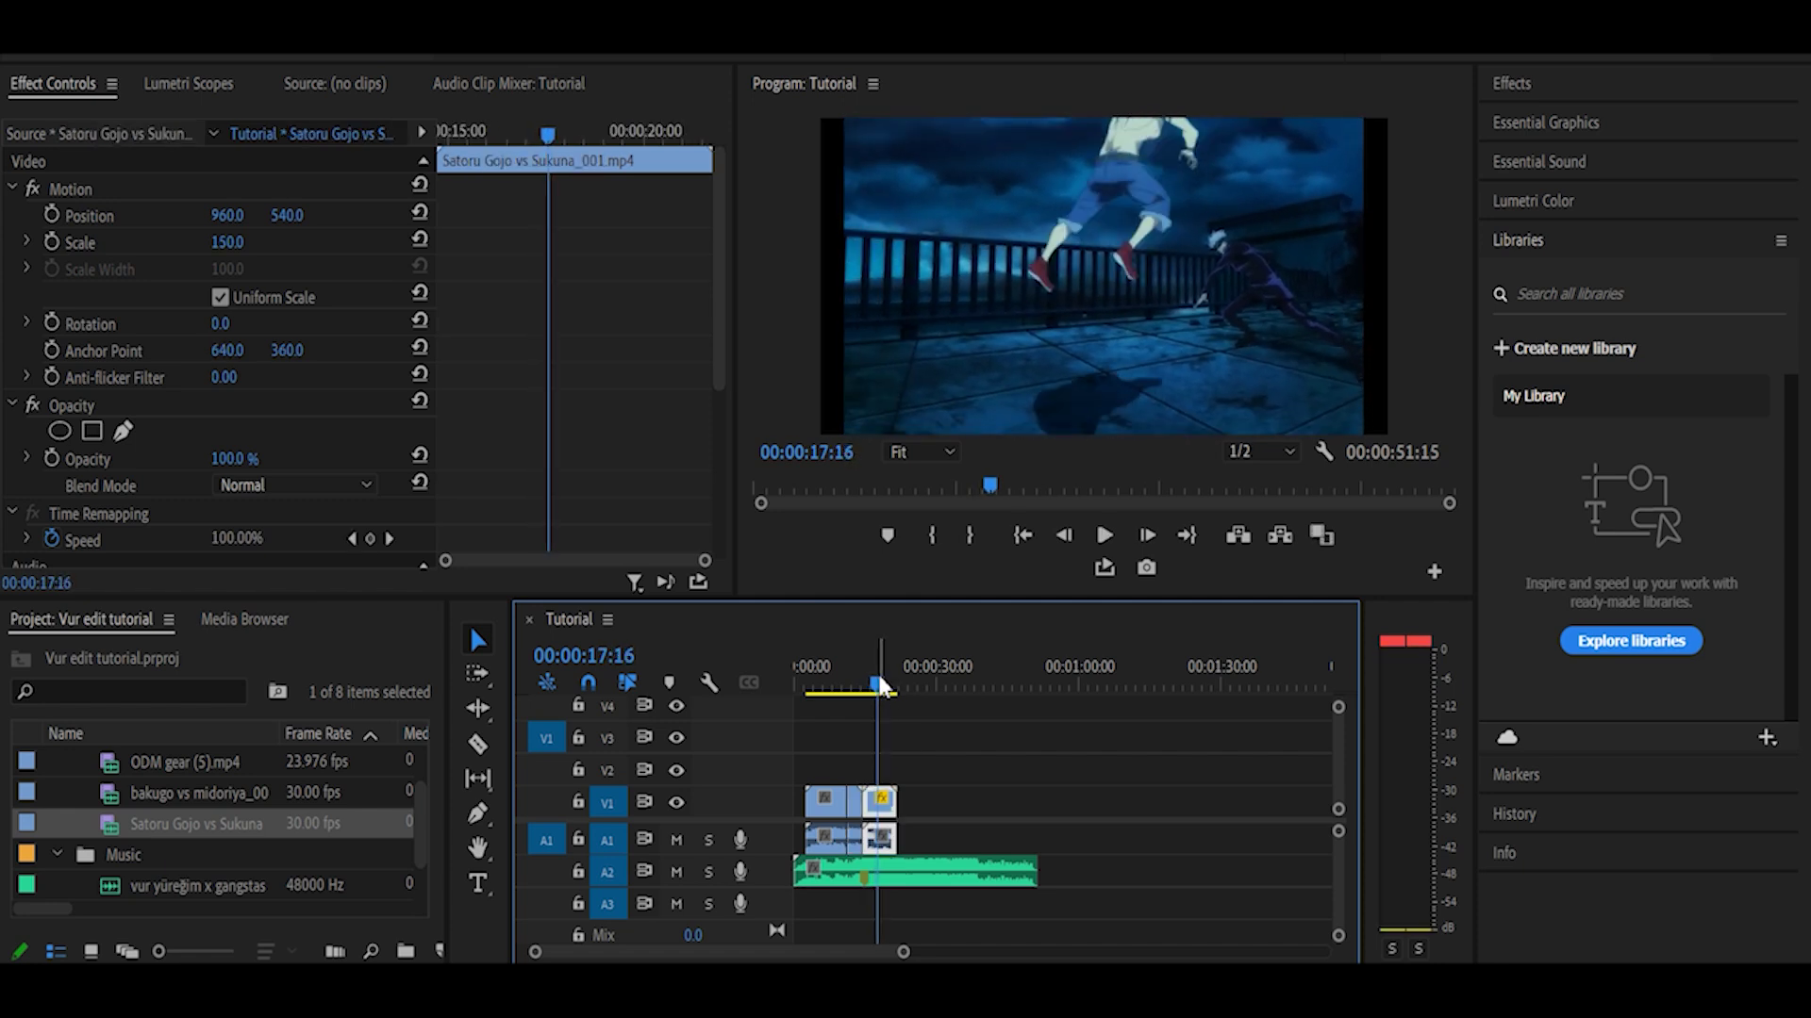
key(c)
click(891, 810)
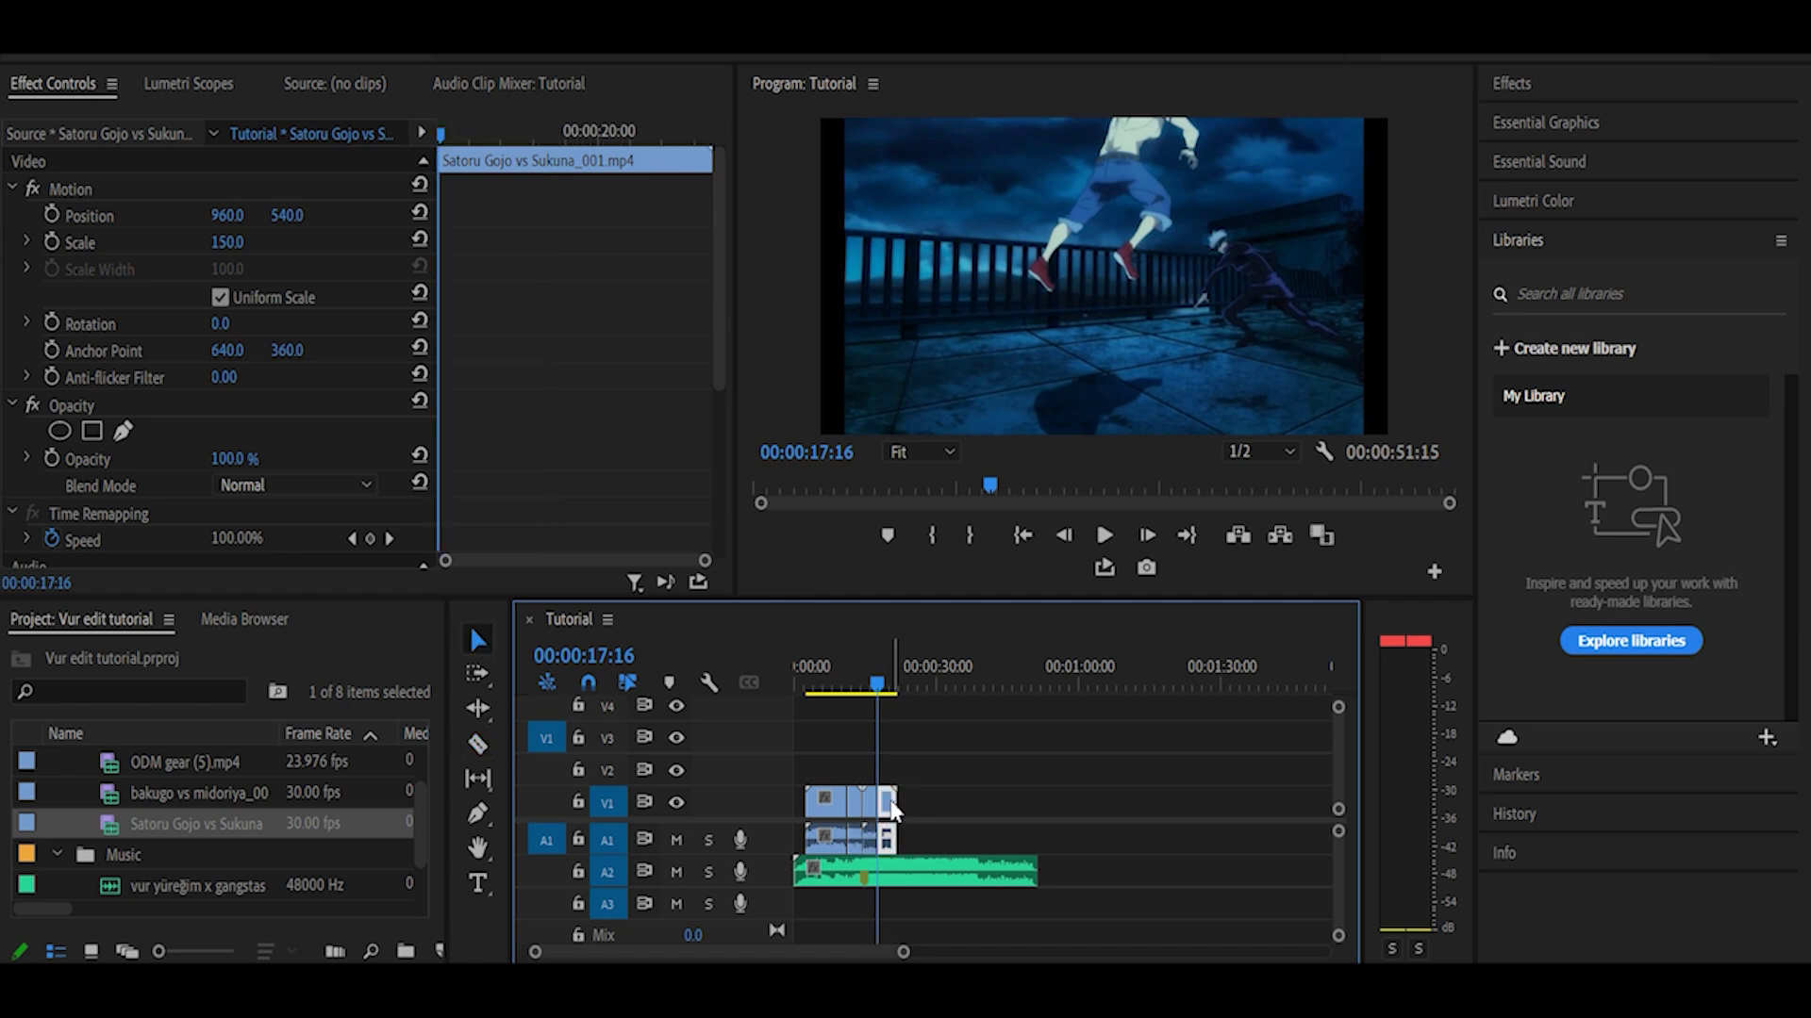
key(Delete)
Add the bakugo vs midoriya clip after the Satoru Gojo clip, set its scale to 150 and play it
drag(172, 794, 891, 807)
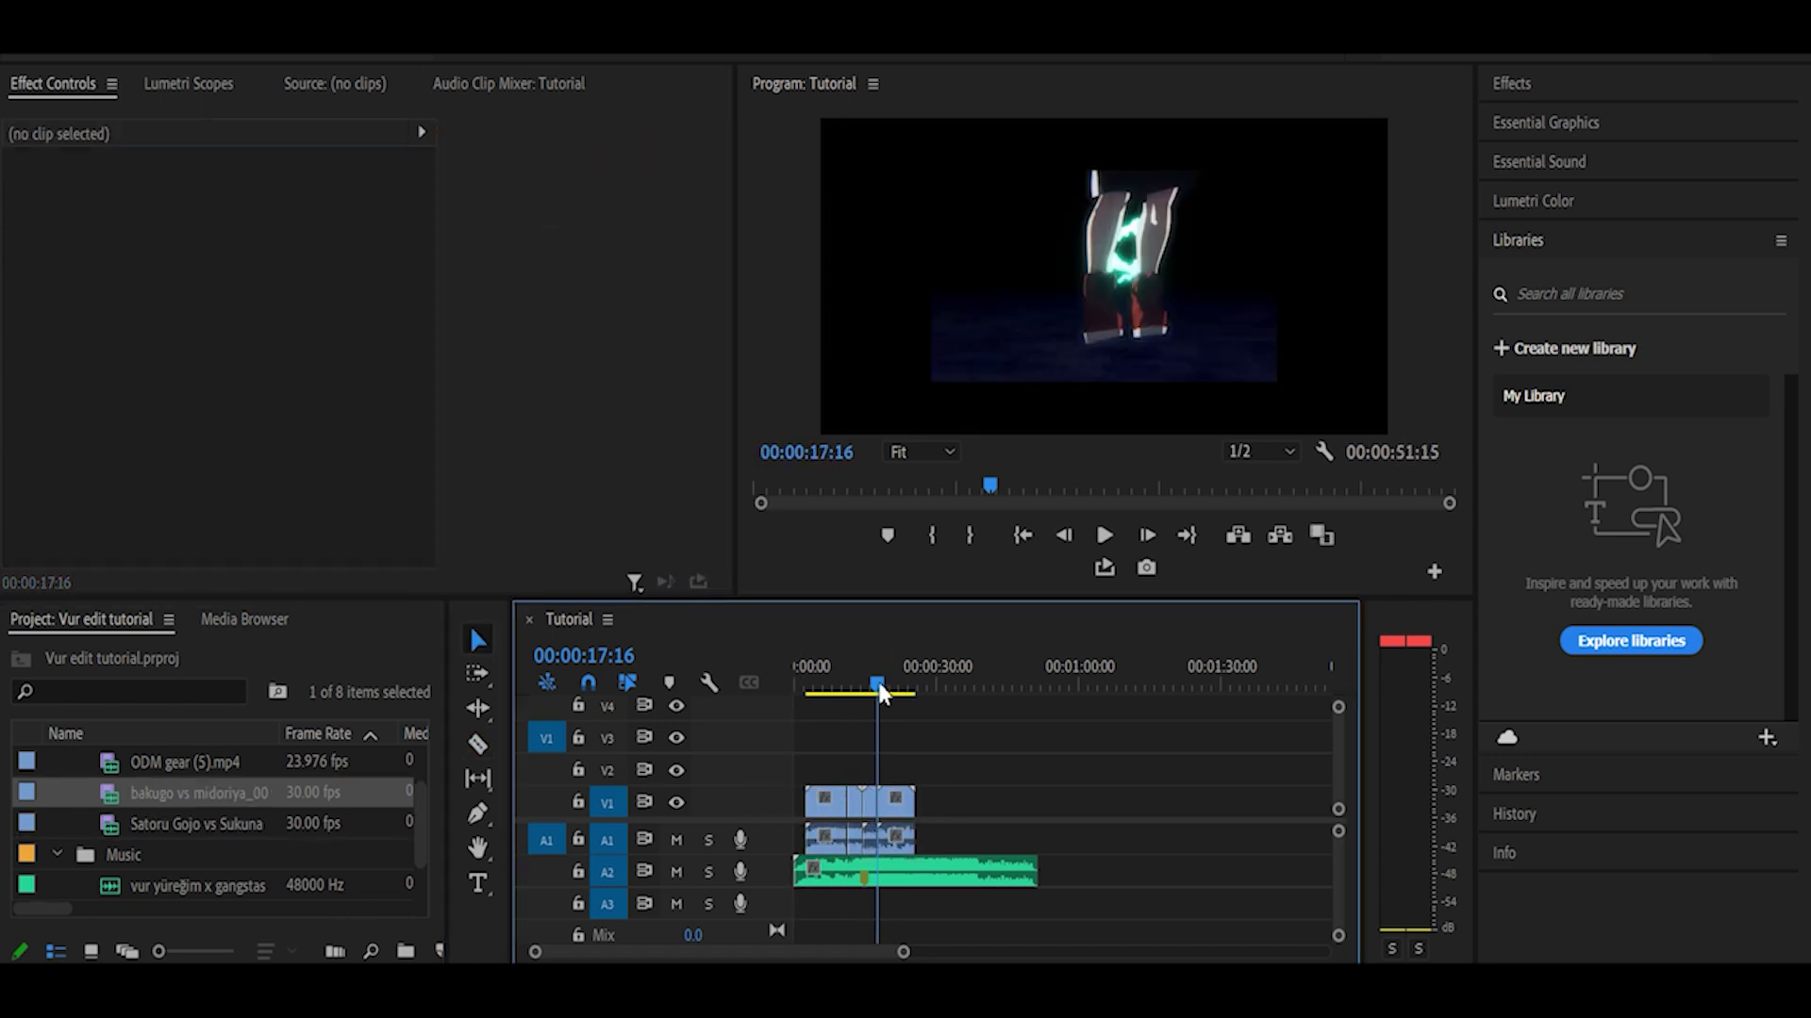
click(880, 693)
drag(218, 250, 248, 250)
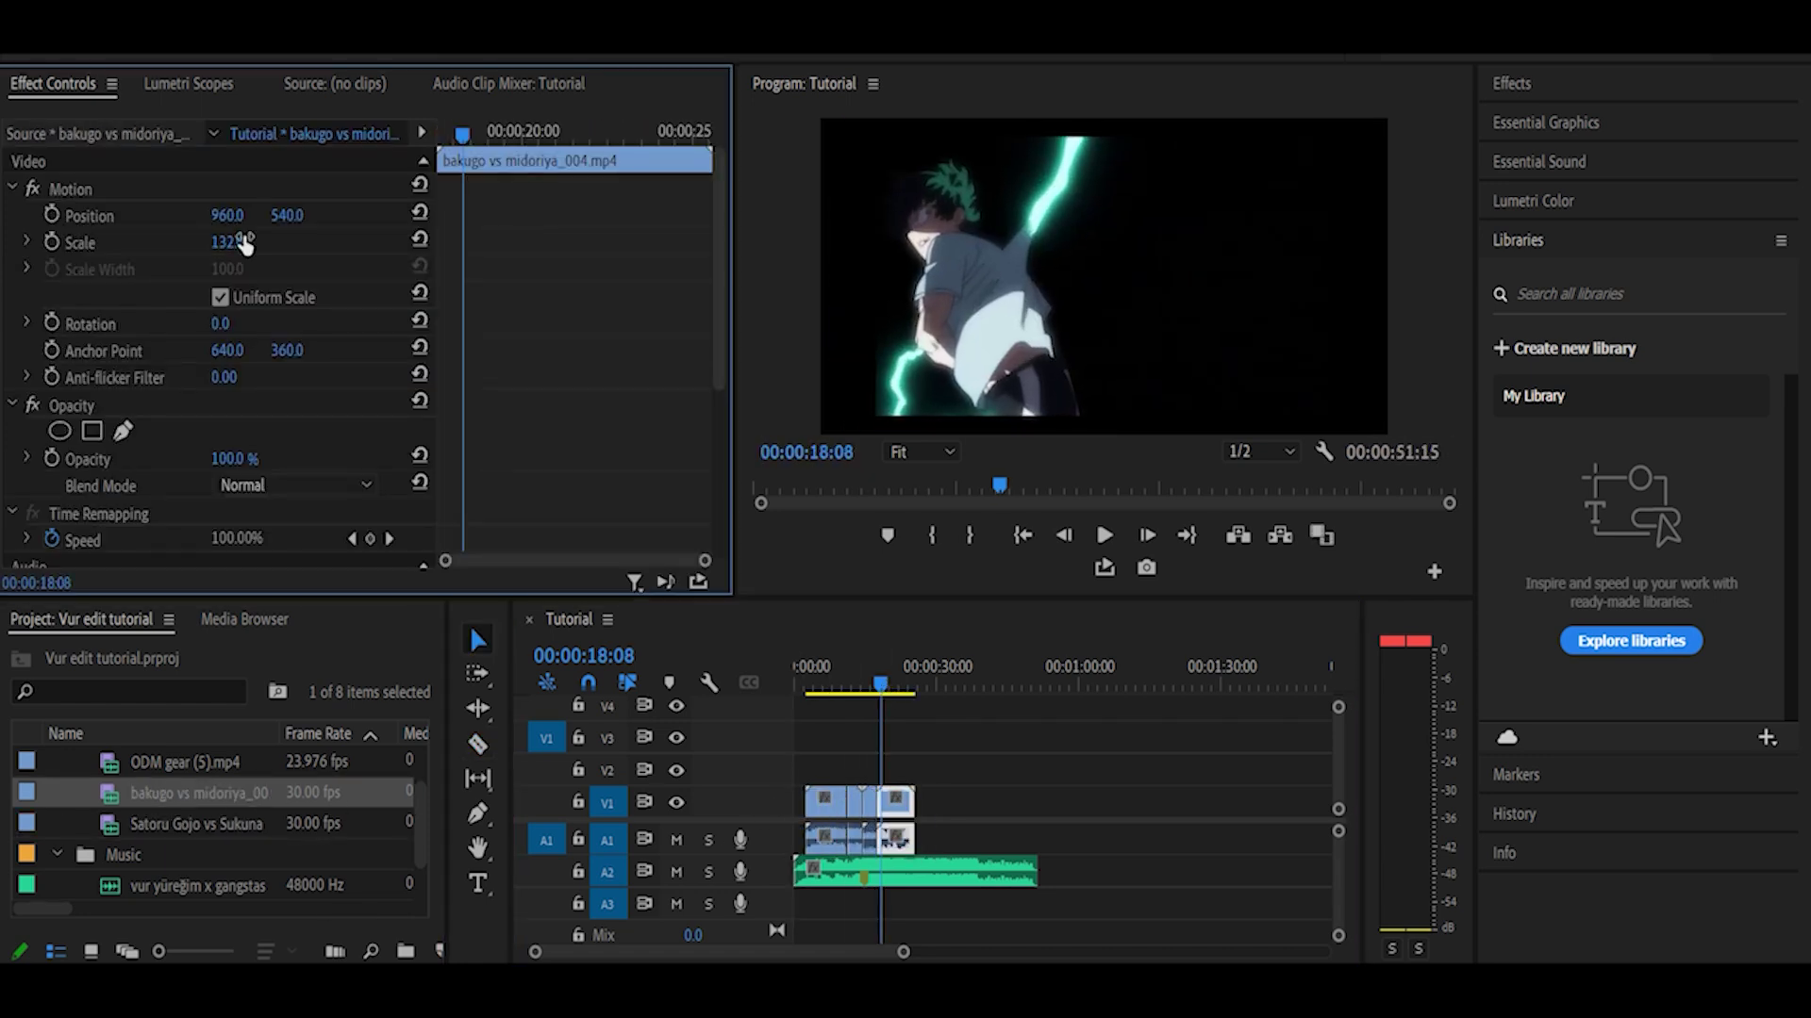
key(space)
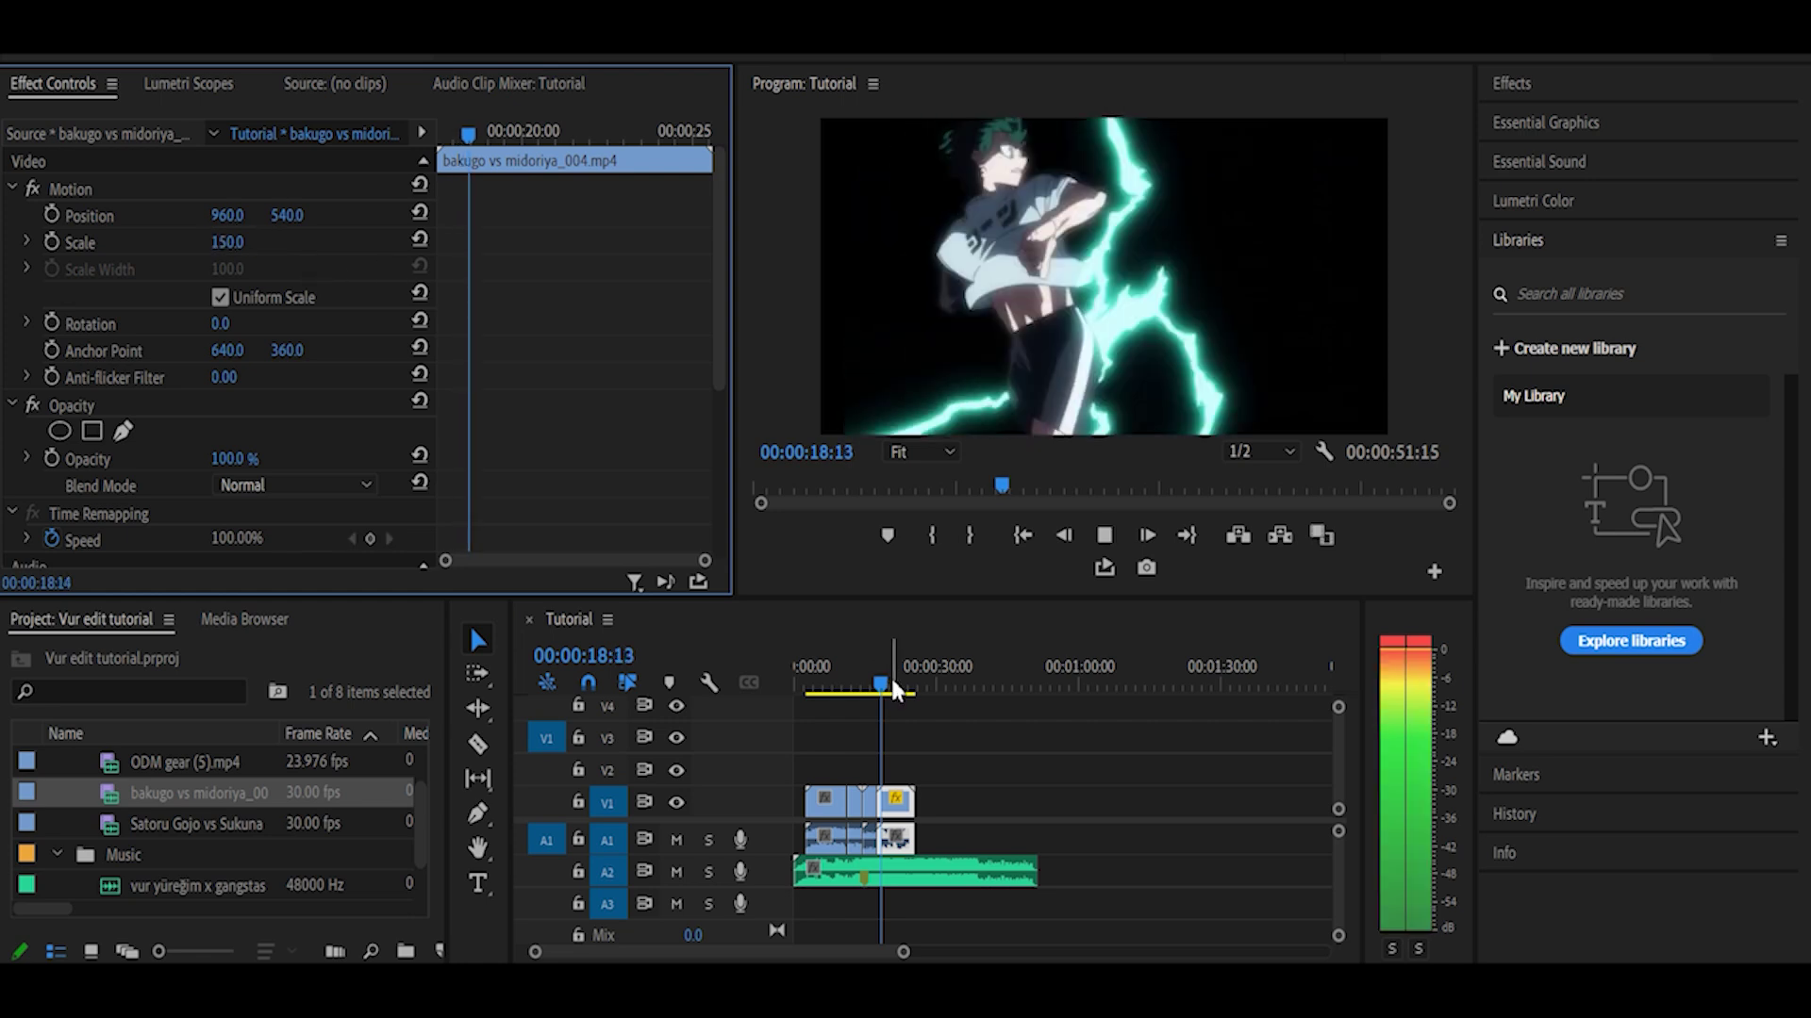
Cut the bakugo vs midoriya clip shortly after its start and delete the short opening part
key(space)
drag(886, 686, 884, 689)
key(c)
click(884, 804)
key(v)
click(880, 807)
key(Delete)
Move the remaining bakugo vs midoriya clip earlier against the Satoru Gojo clip and play the sequence from the first ODM gear clip
click(894, 812)
drag(892, 809, 886, 808)
drag(882, 687, 837, 689)
key(space)
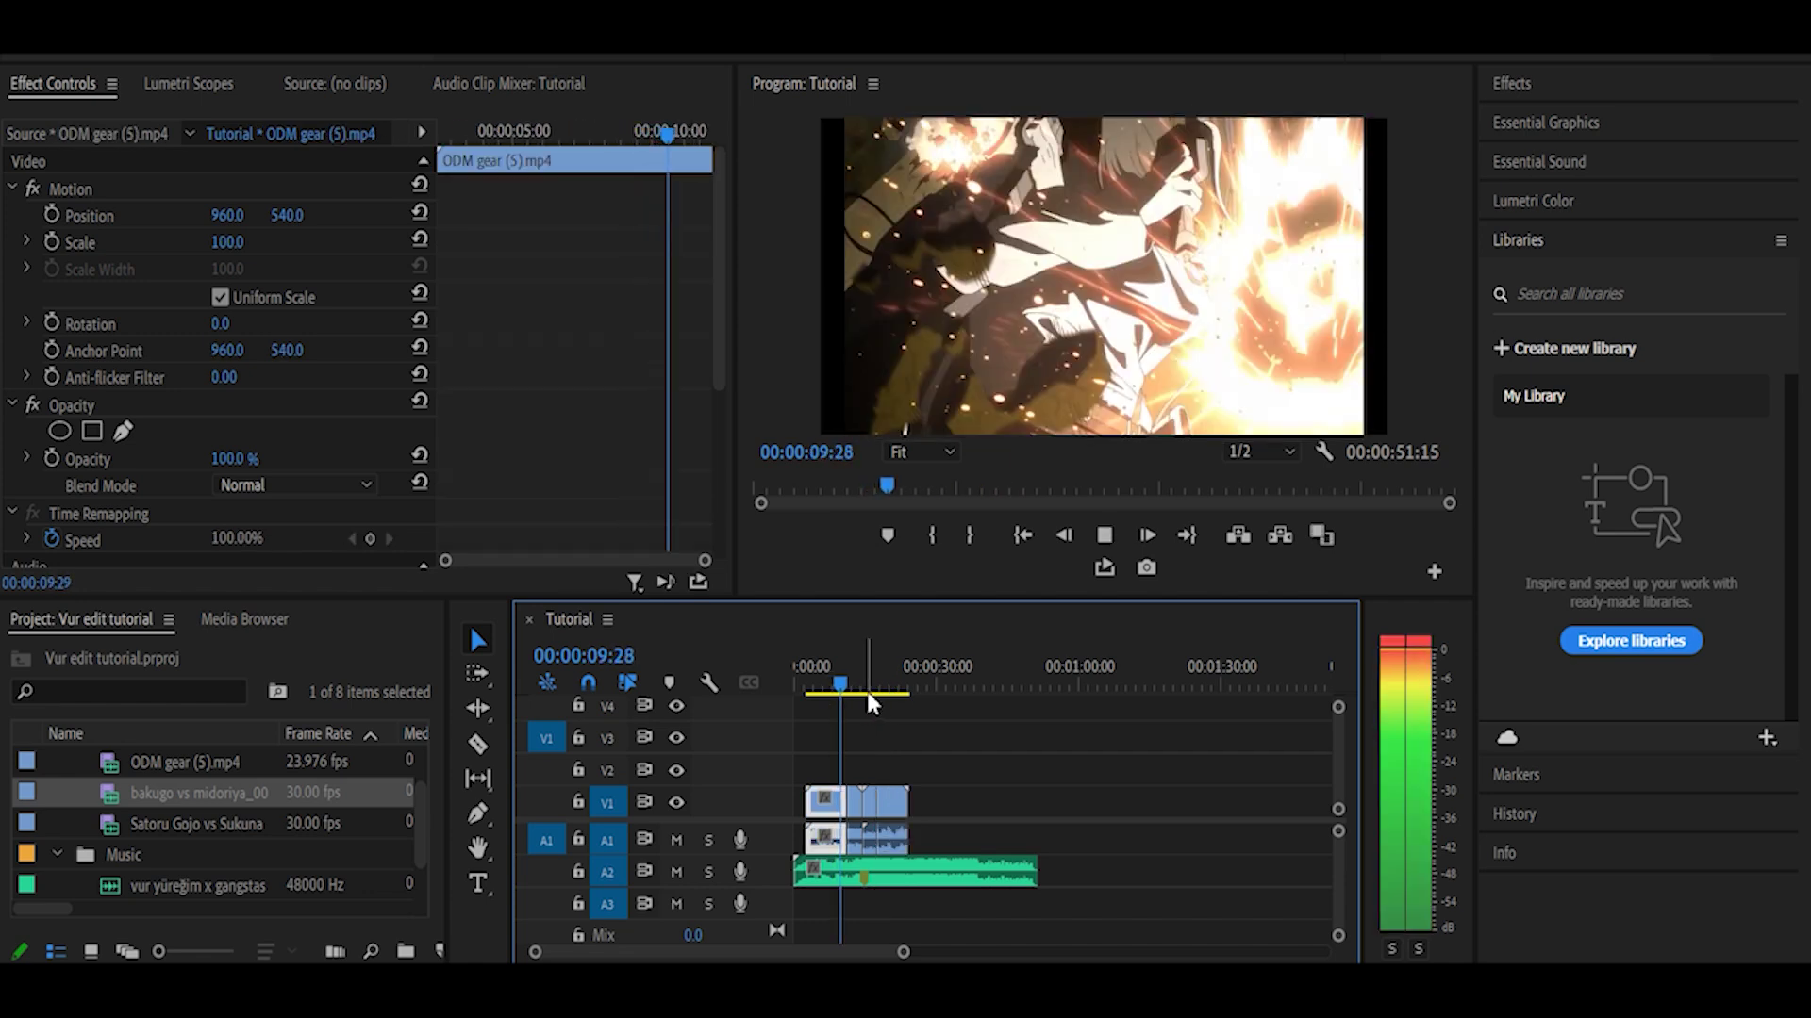
Set the audio volume level of the first ODM gear clip to -5.0 dB
key(space)
click(821, 686)
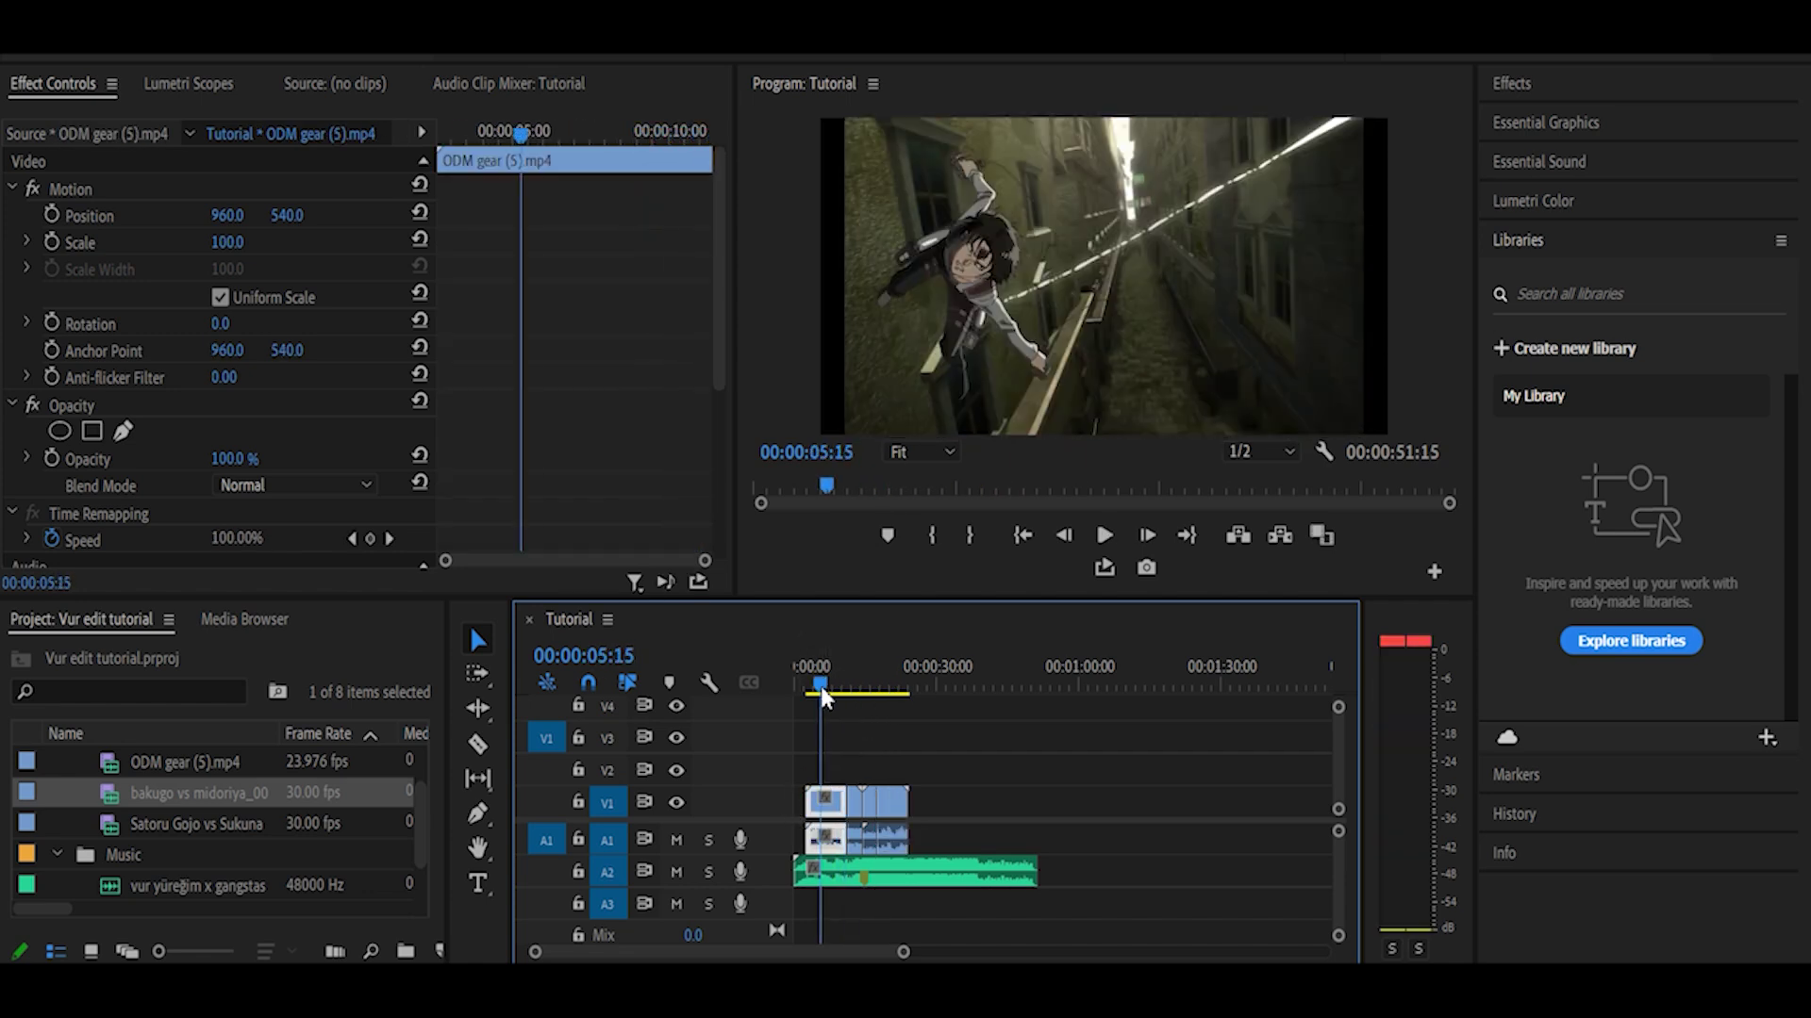
scroll(107, 430, down, 3)
click(89, 490)
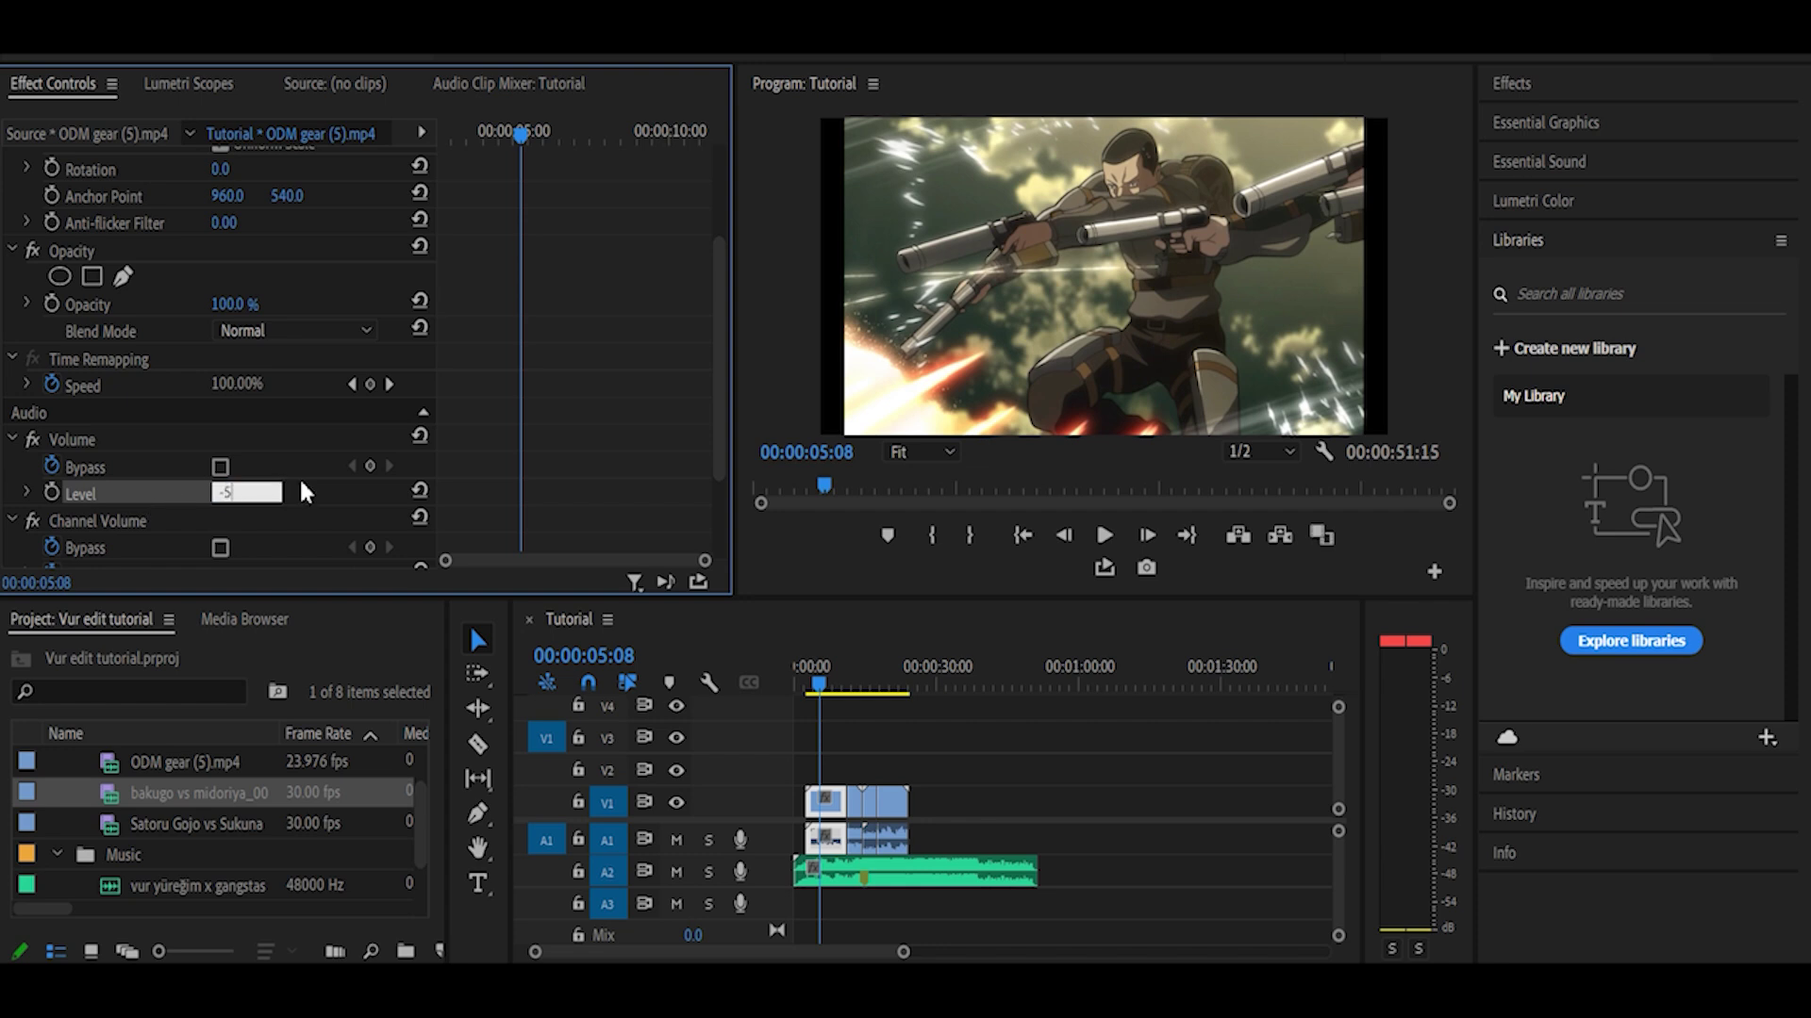
key(Return)
Play the sequence from the first ODM gear clip and review the bakugo vs midoriya clip against the music
key(space)
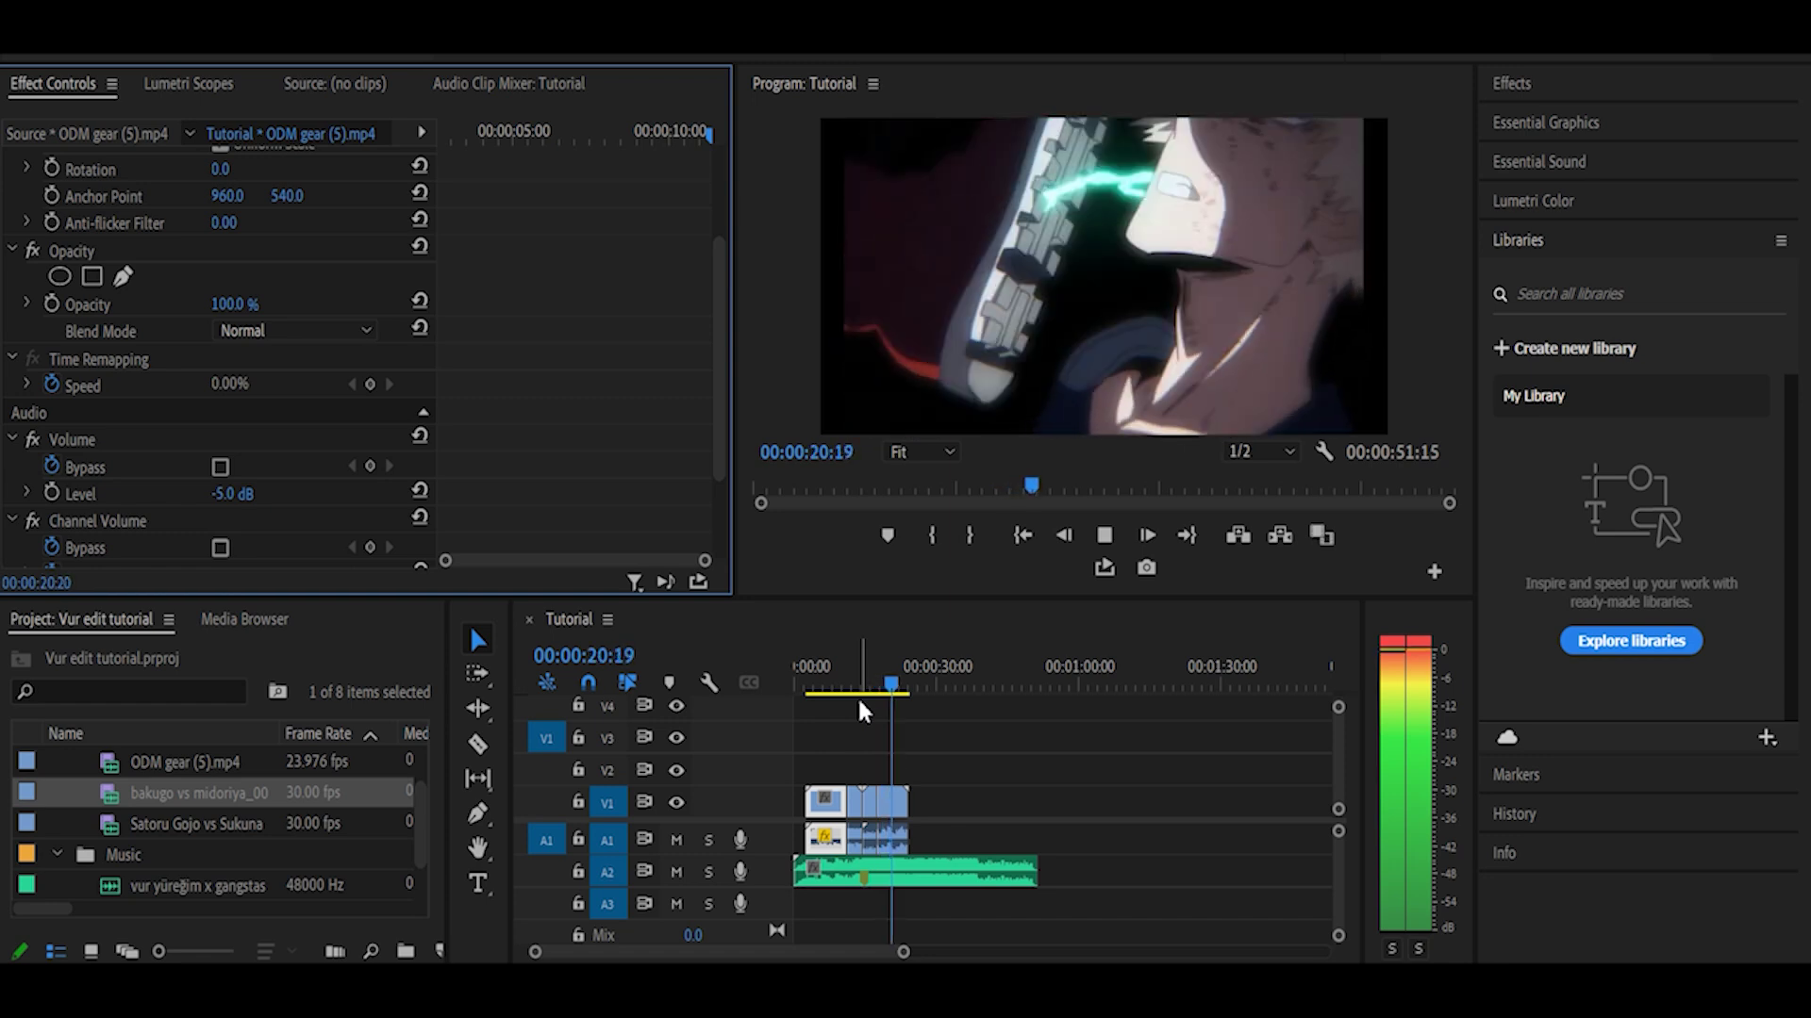
key(space)
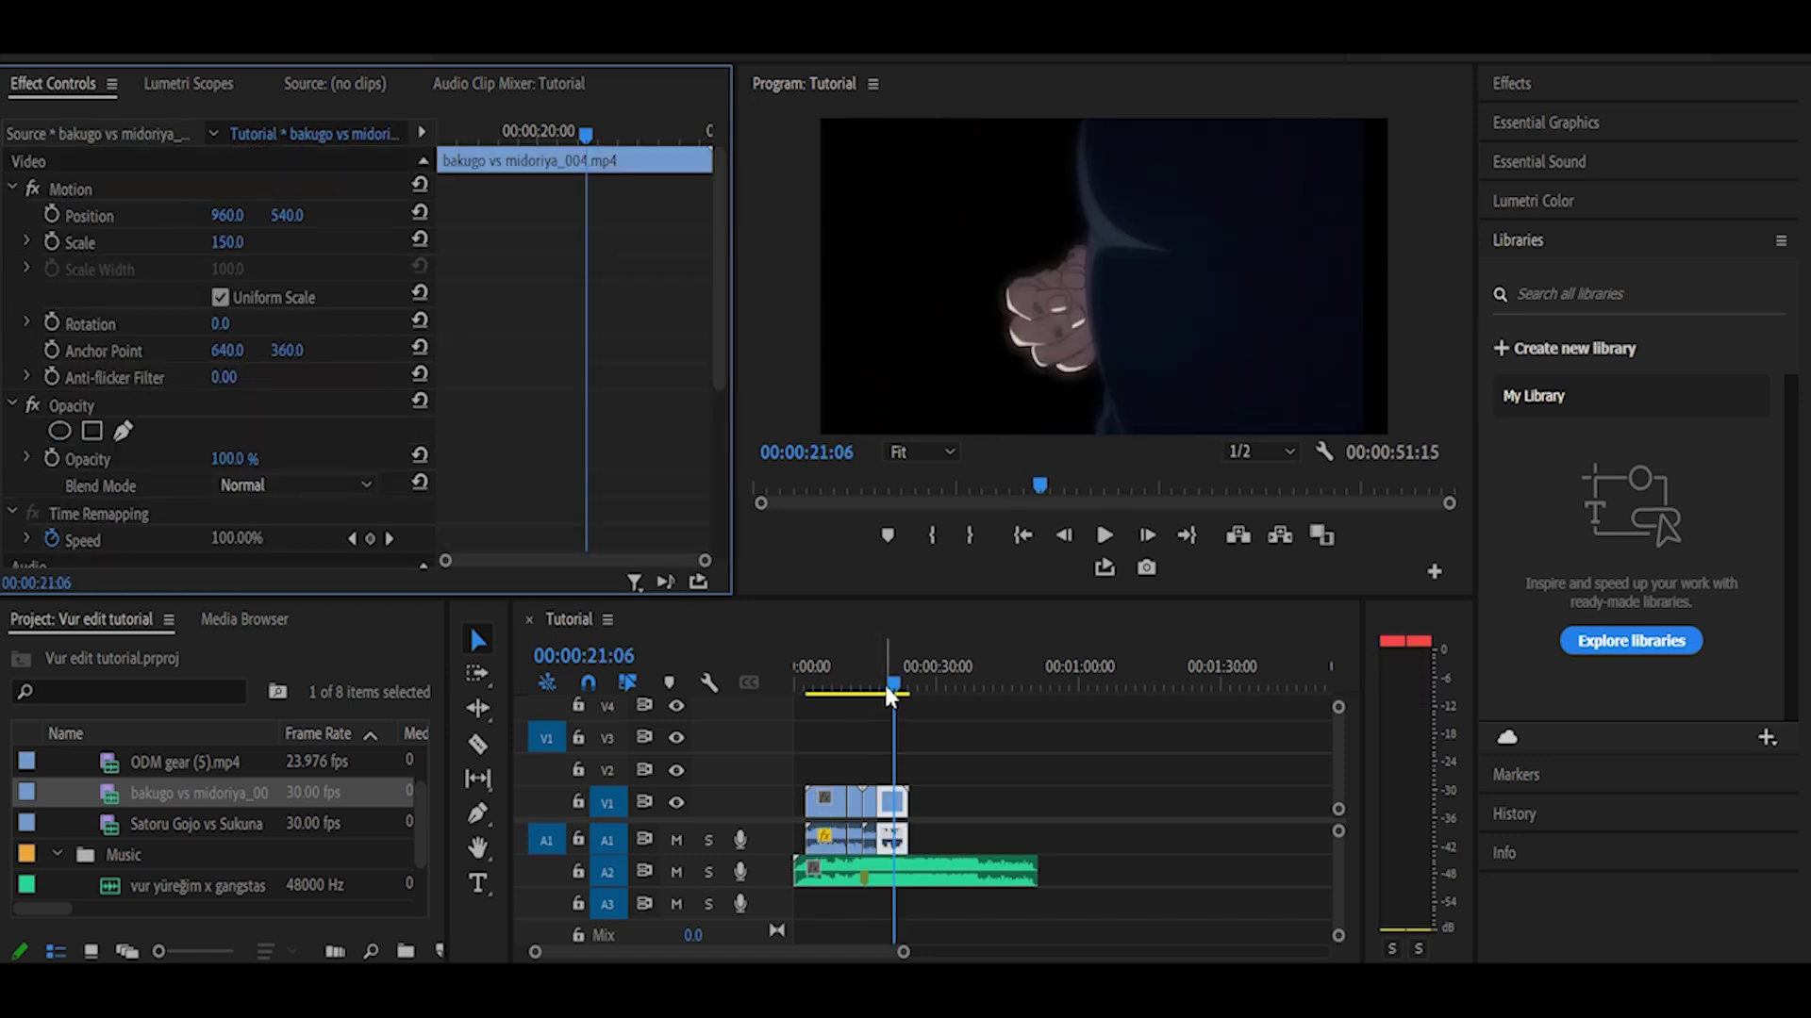
key(space)
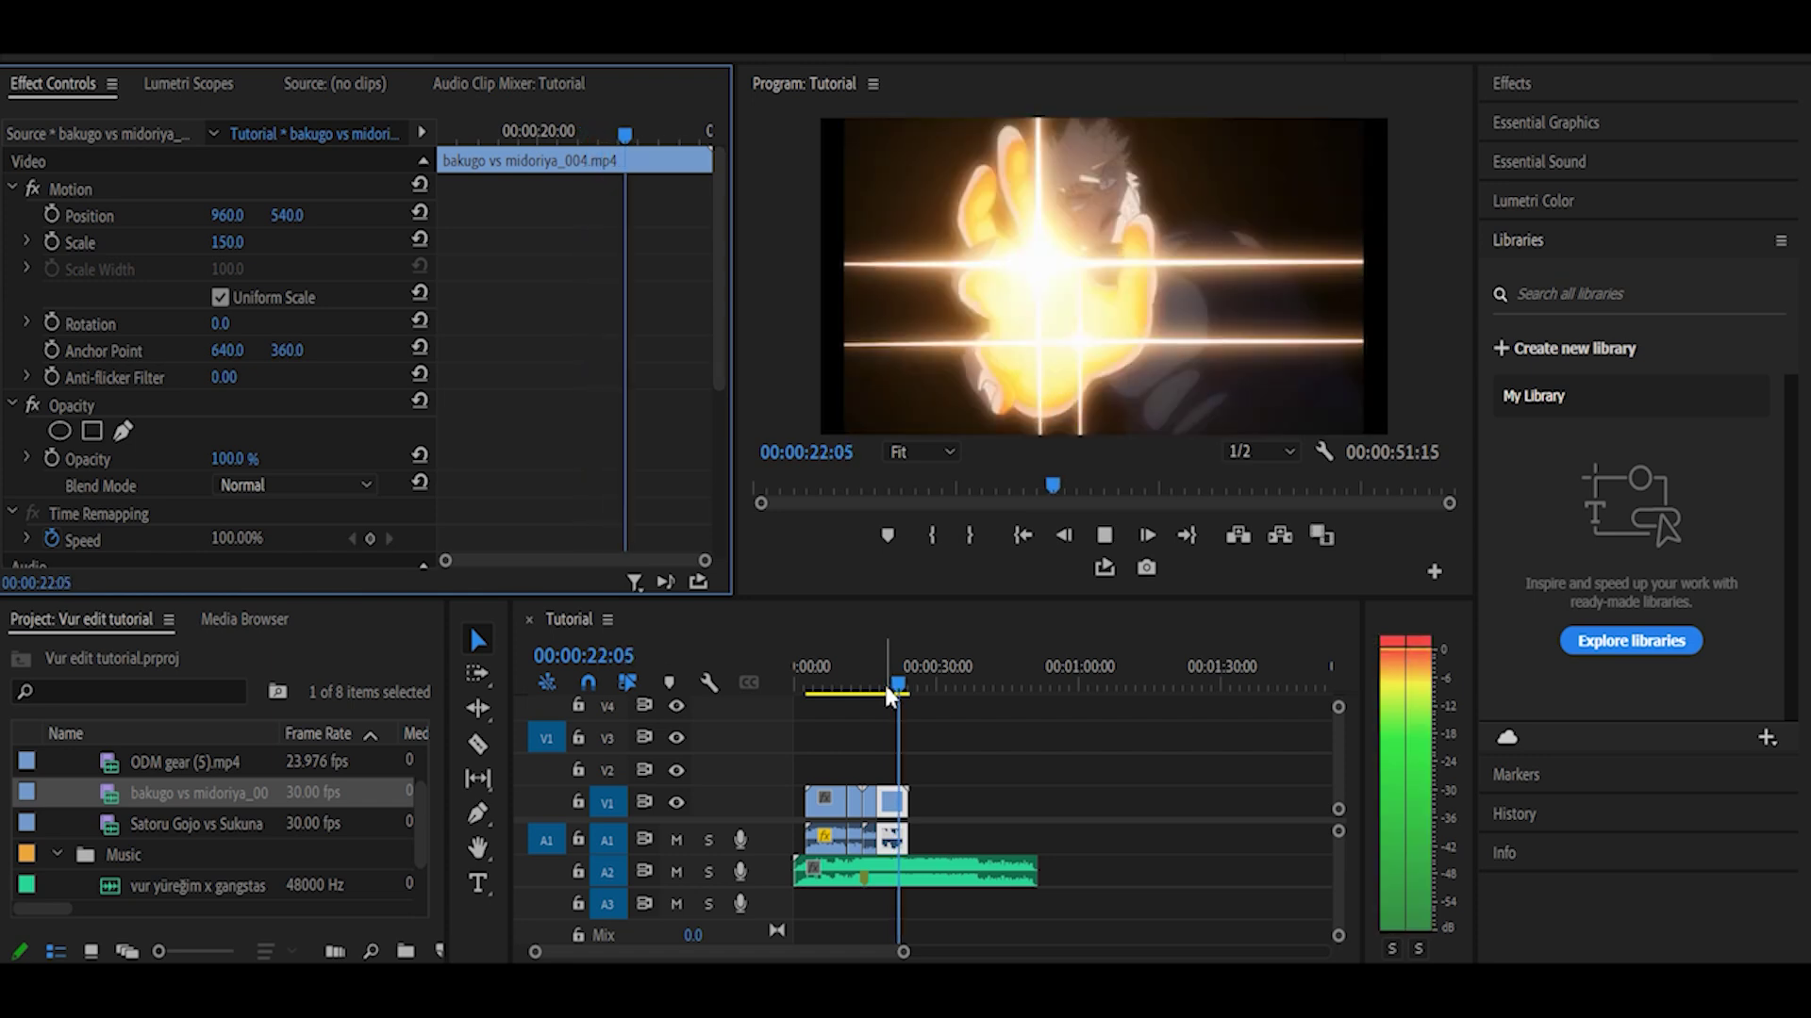